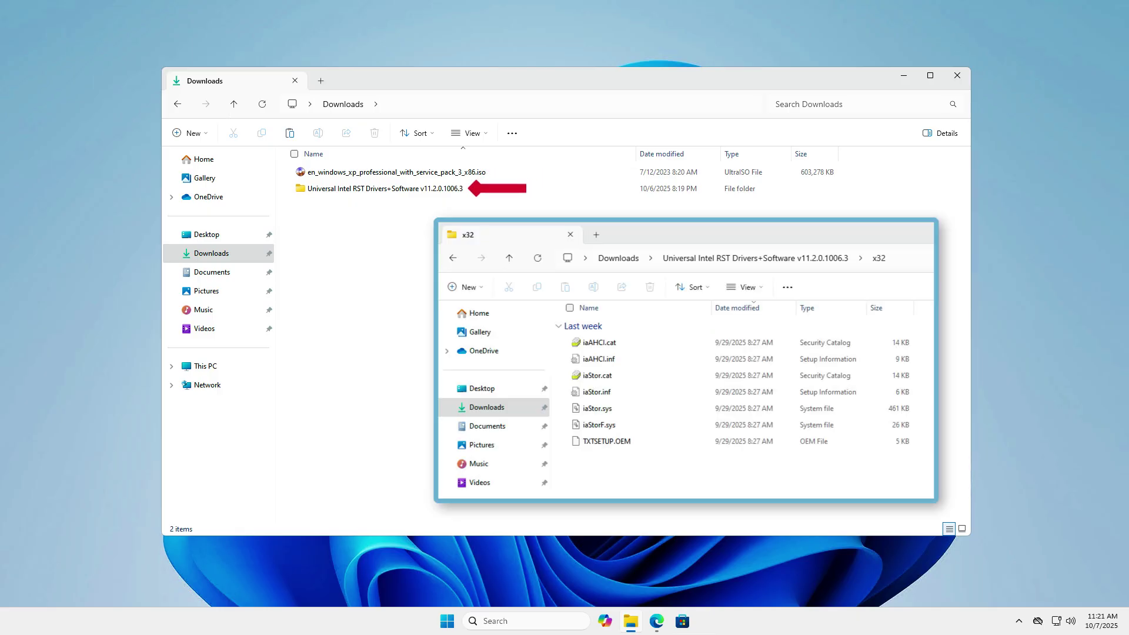
# Step: Scroll through the Win-Raid driver guide in Edge
pyautogui.click(659, 624)
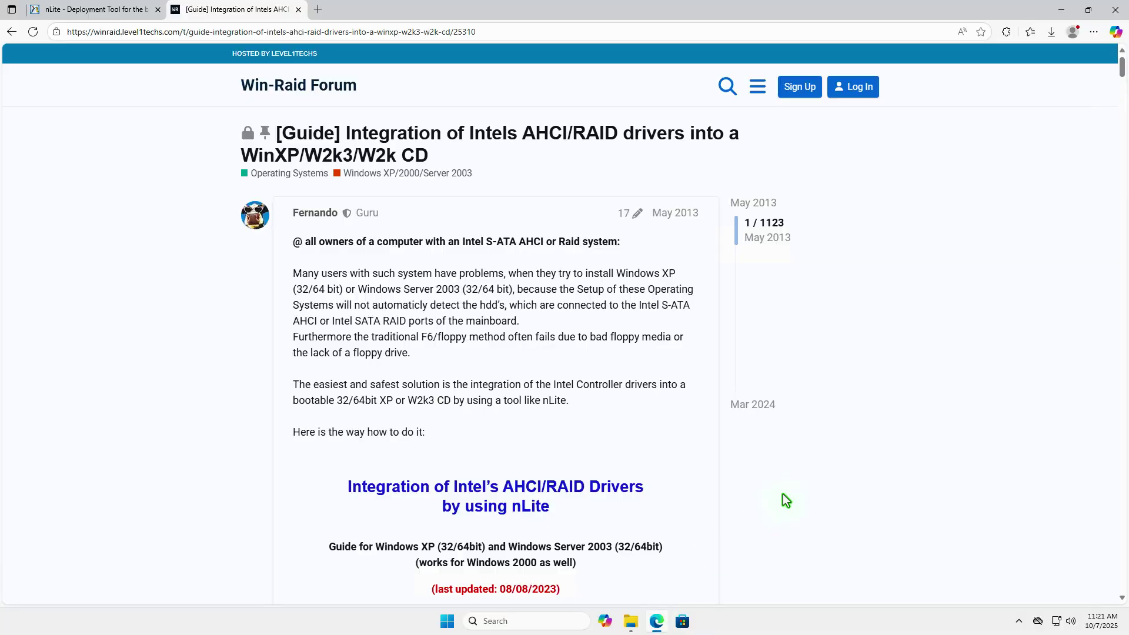
pyautogui.scroll(-6, 783, 496)
pyautogui.scroll(-15, 786, 500)
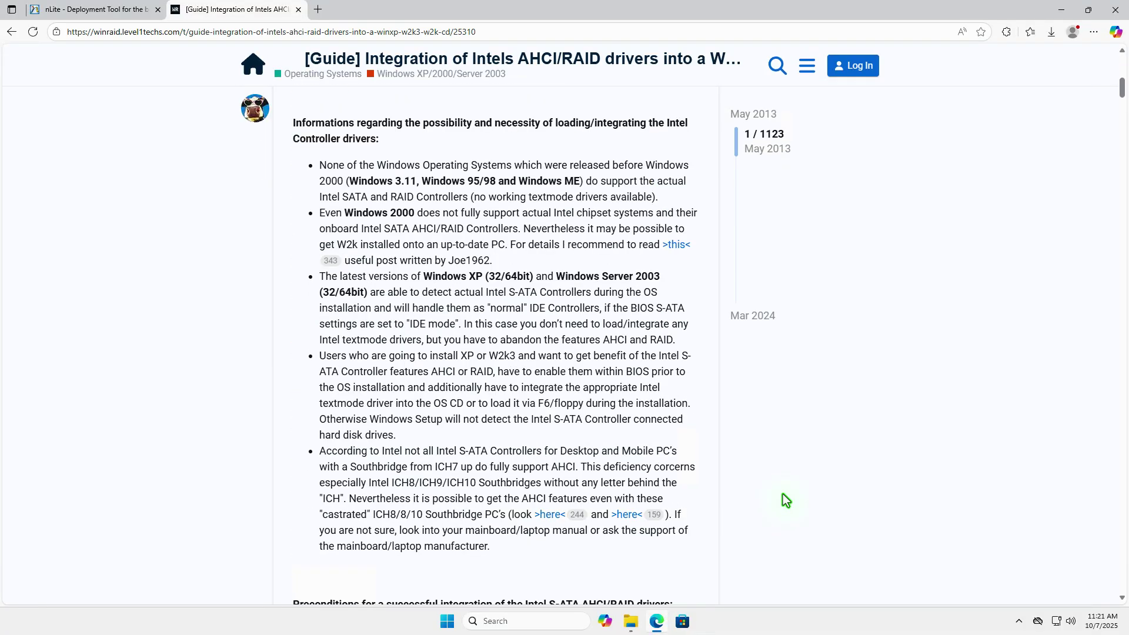
pyautogui.scroll(-15, 786, 500)
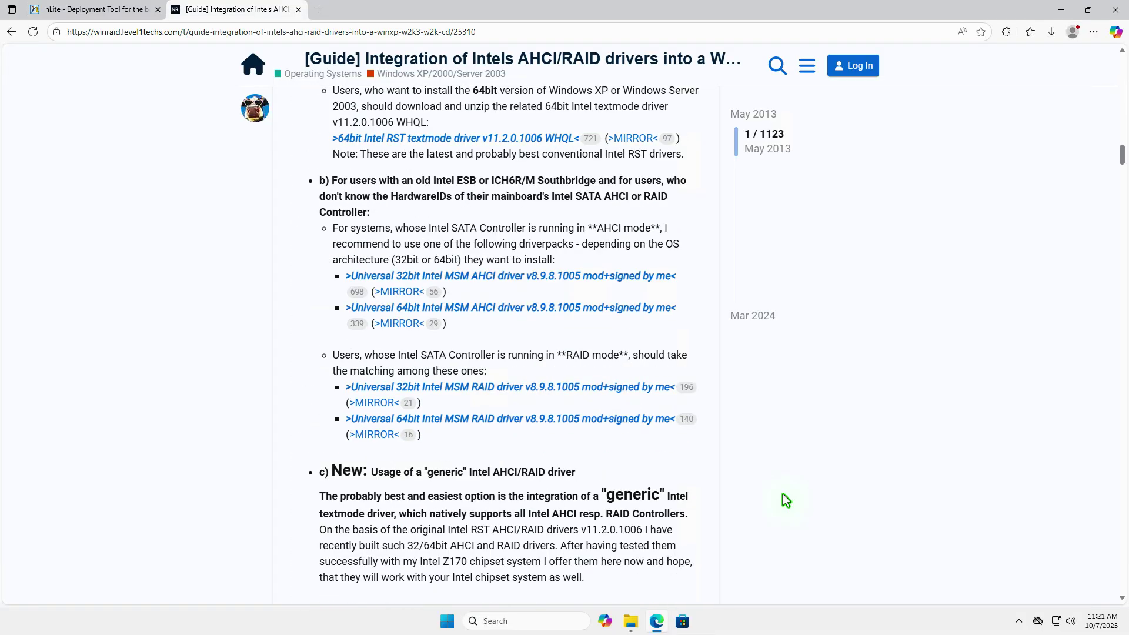
pyautogui.scroll(2, 786, 500)
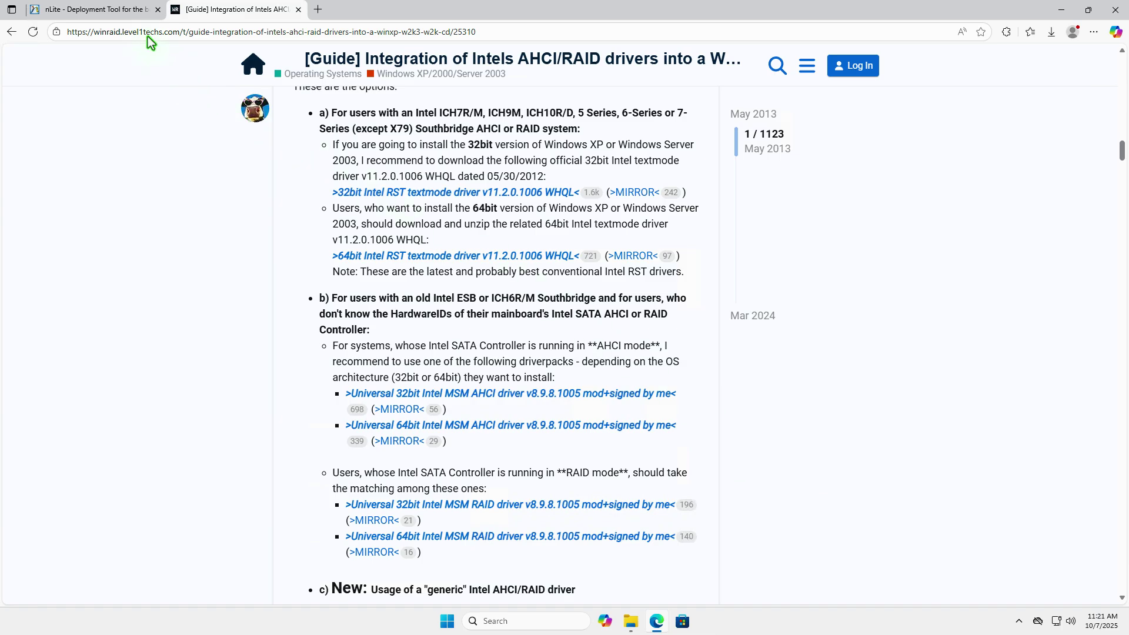
# Step: Download the nLite 1.4.9.3 installer from the nLite website and run it
pyautogui.click(131, 13)
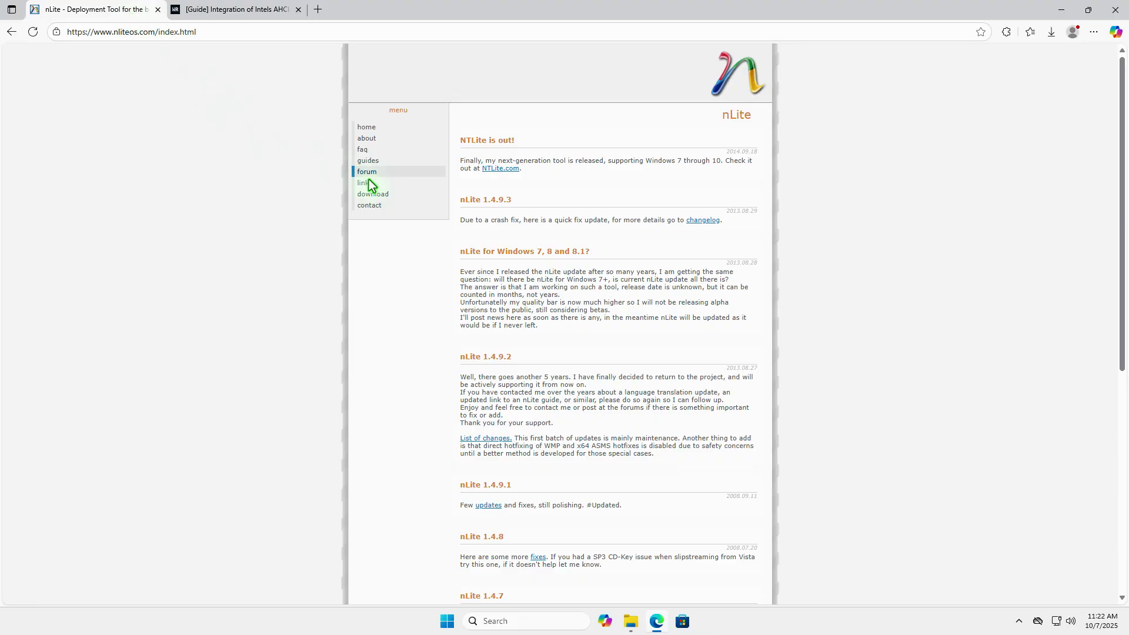
pyautogui.click(392, 199)
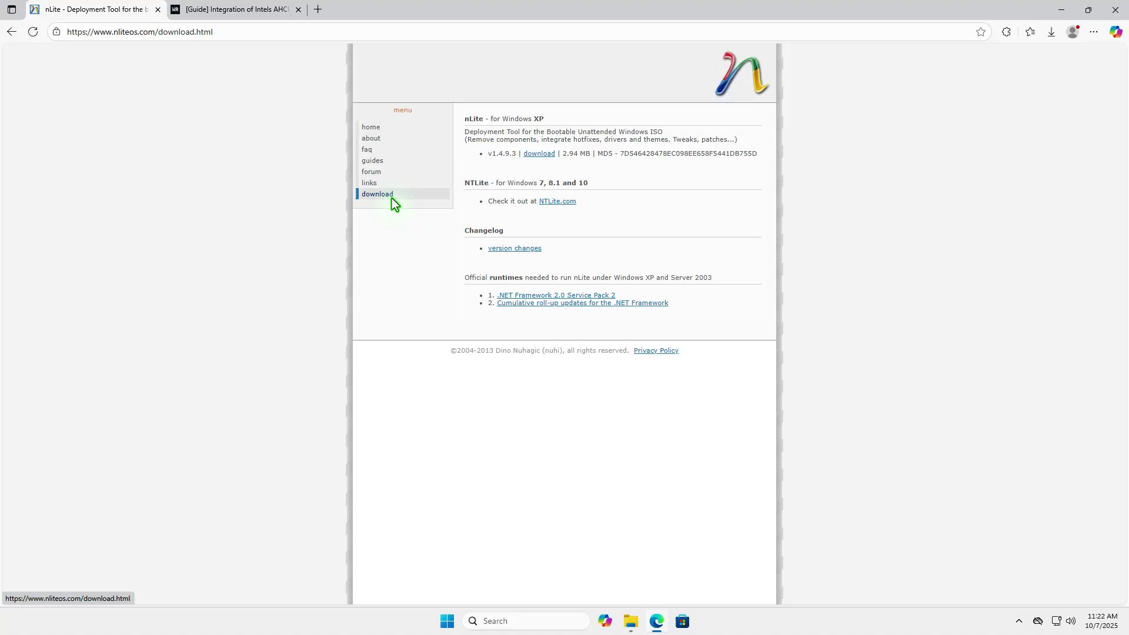
pyautogui.click(538, 154)
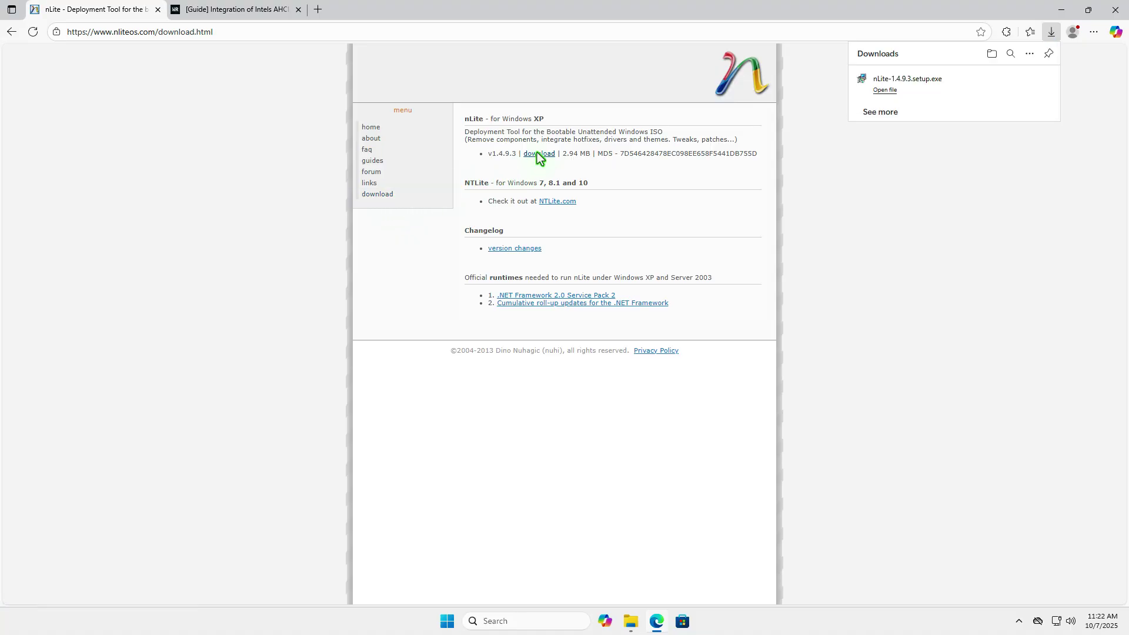
pyautogui.click(934, 86)
pyautogui.click(1061, 16)
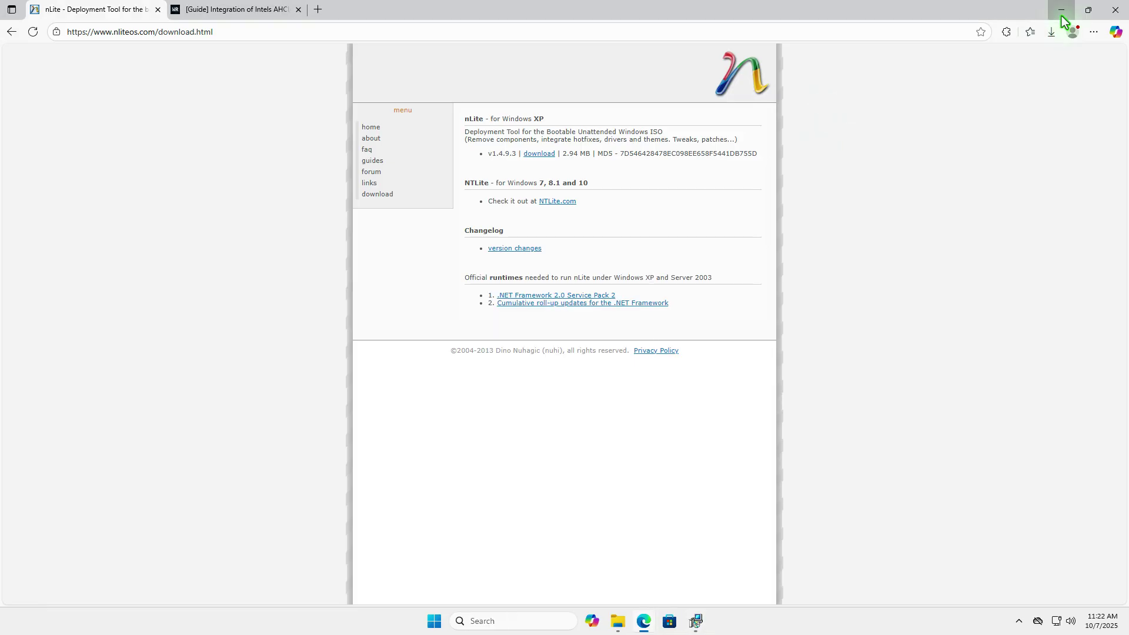
# Step: Install nLite in English into C:\Program Files (x86)\nLite with all components, accepting the licence
pyautogui.click(1062, 16)
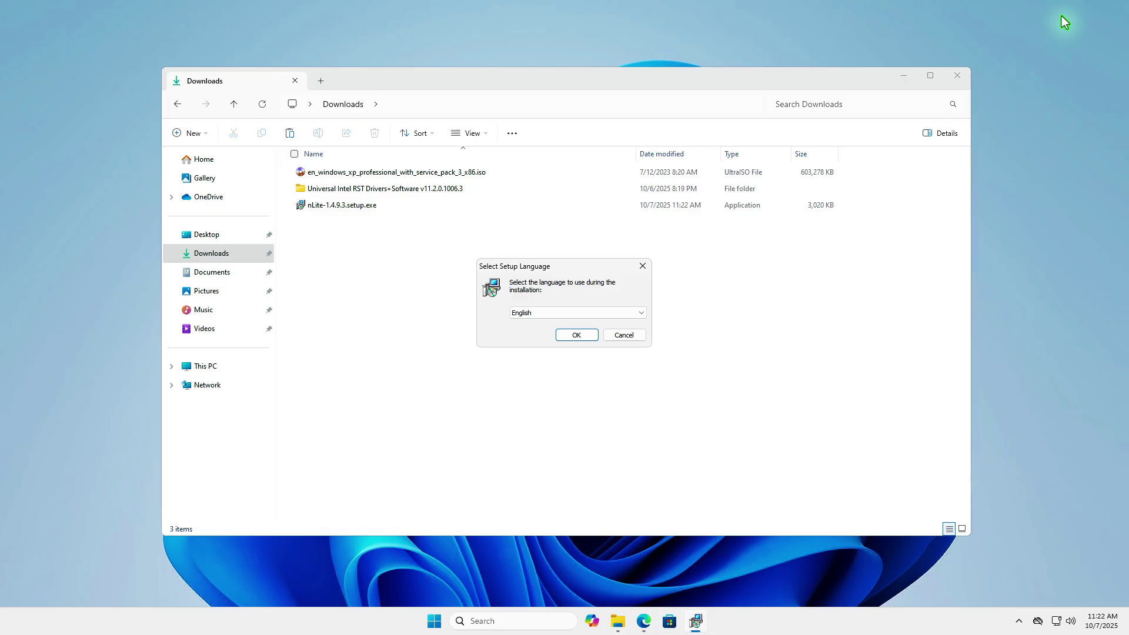
pyautogui.click(591, 335)
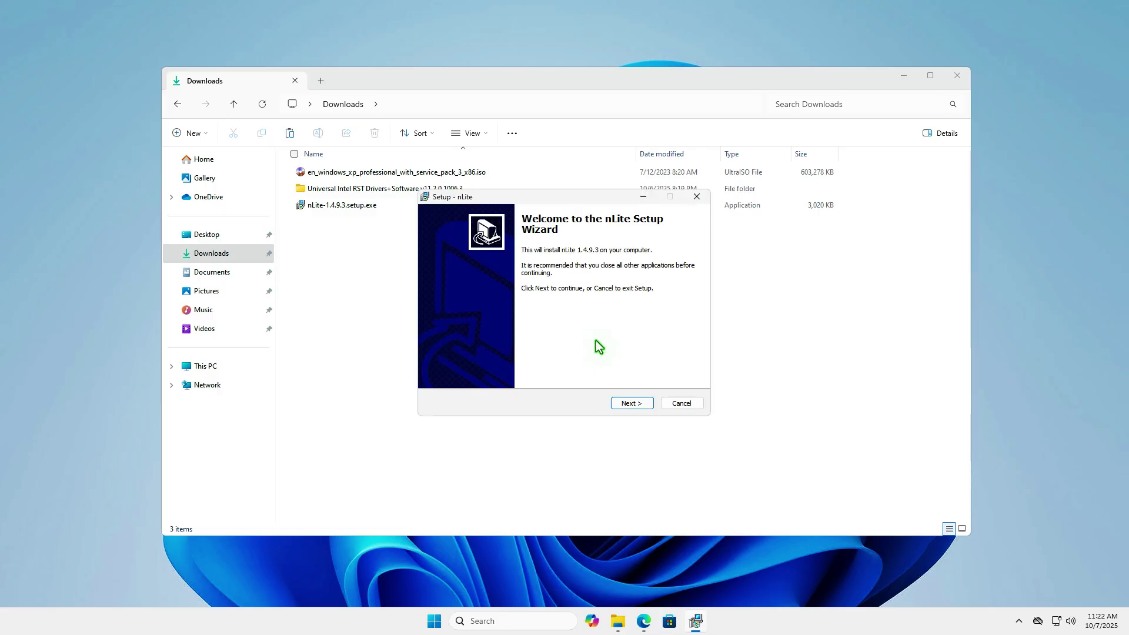
pyautogui.click(637, 404)
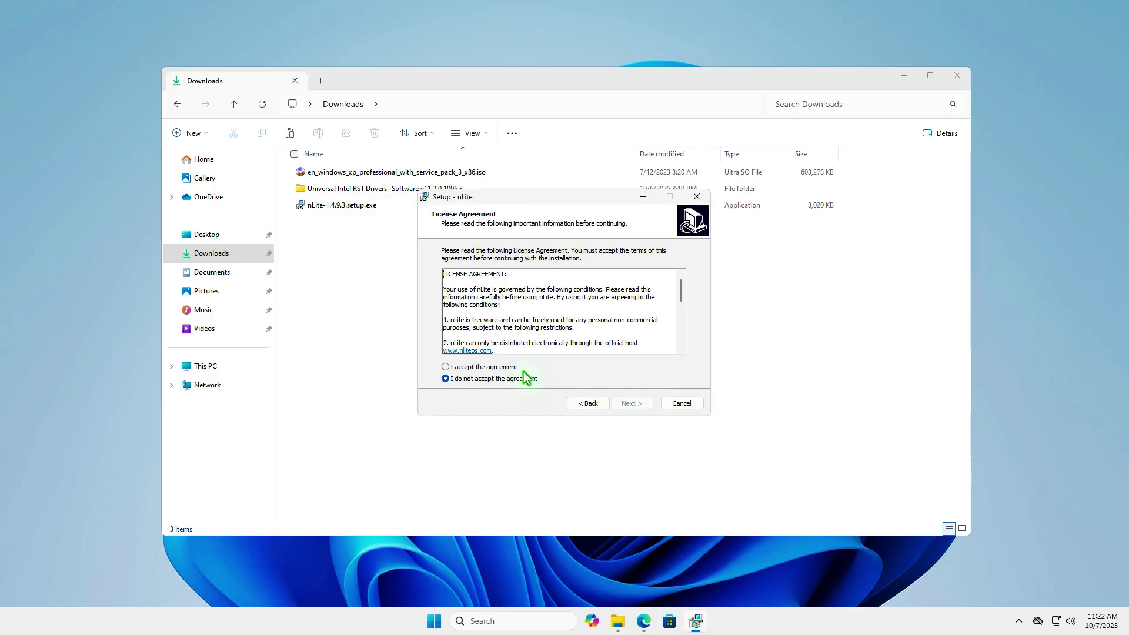
pyautogui.click(513, 369)
pyautogui.click(629, 404)
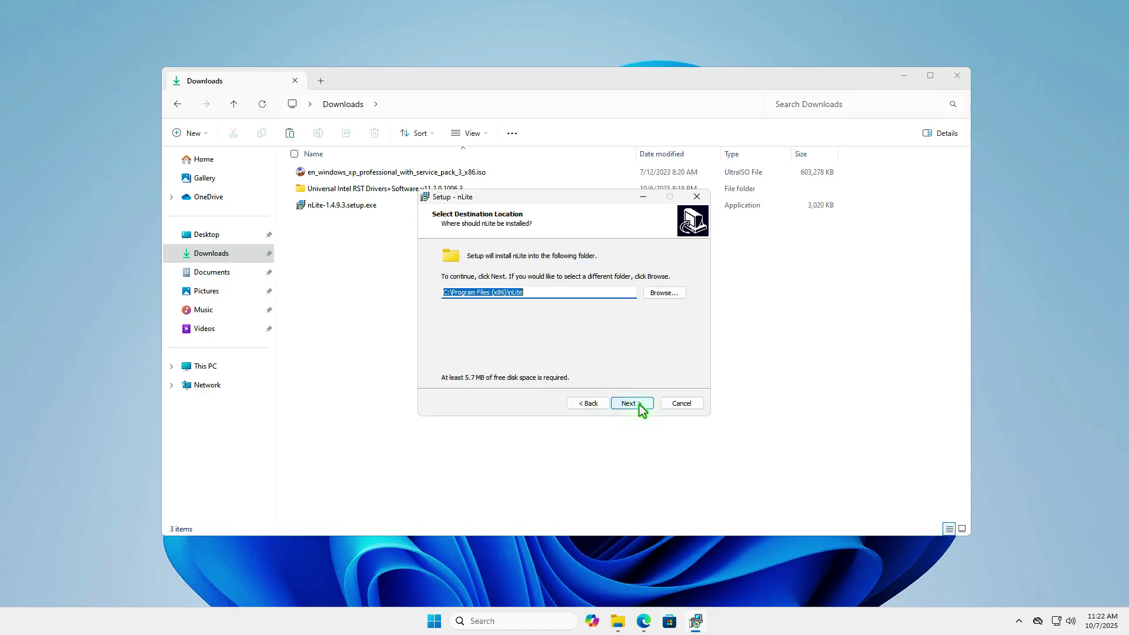
pyautogui.click(645, 410)
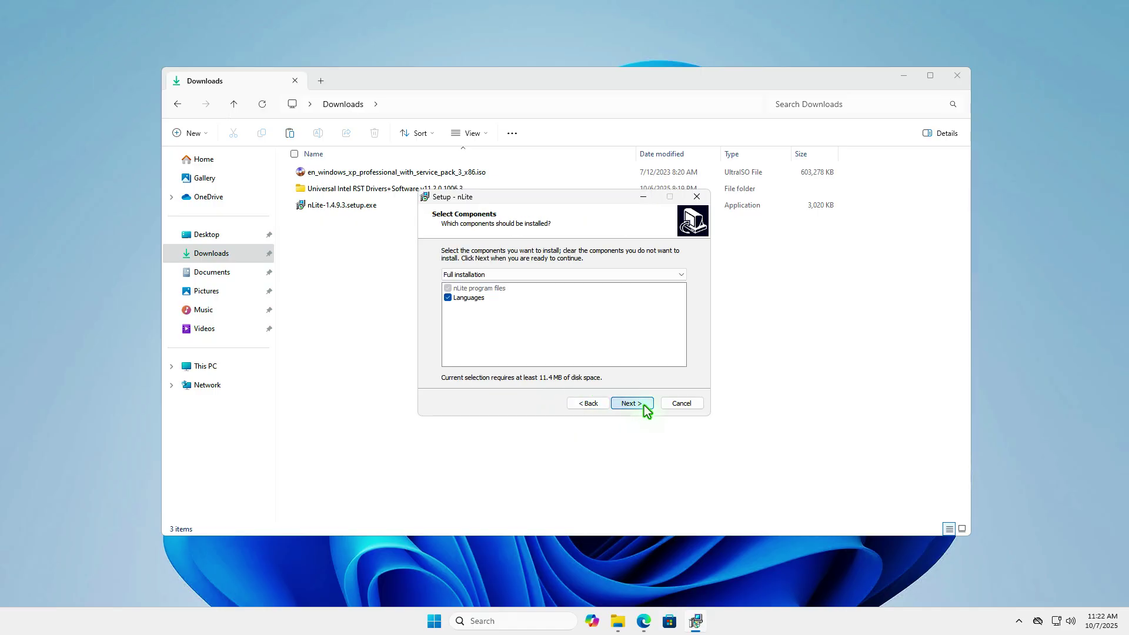
pyautogui.click(644, 406)
pyautogui.click(644, 404)
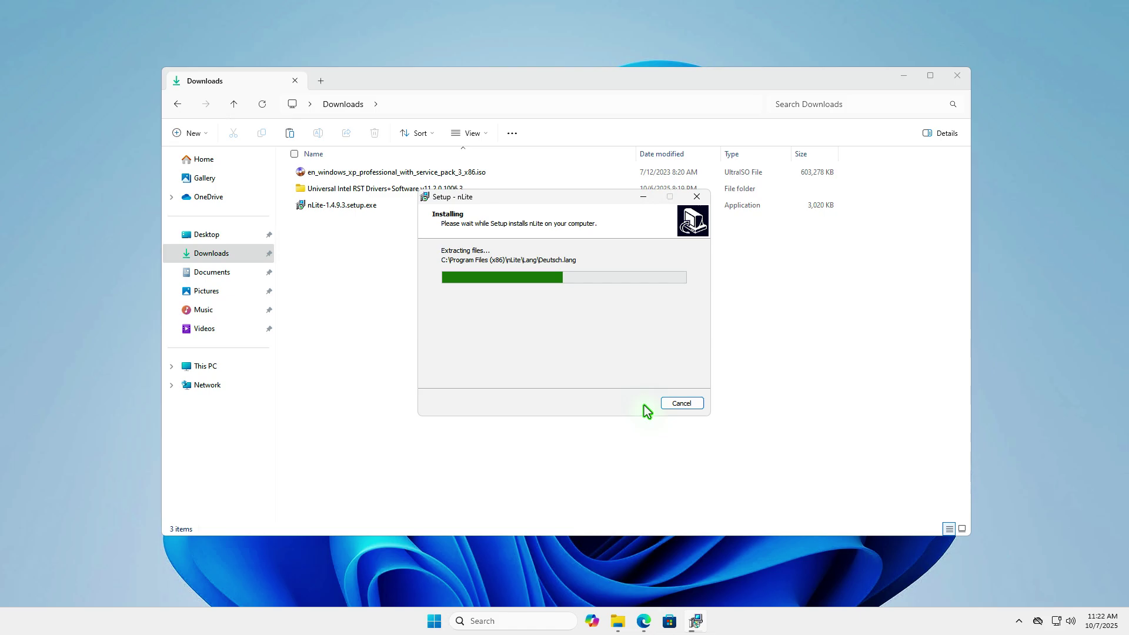
# Step: Finish nLite Setup, then extract the XP SP3 ISO with 7-Zip into its own folder
pyautogui.click(644, 405)
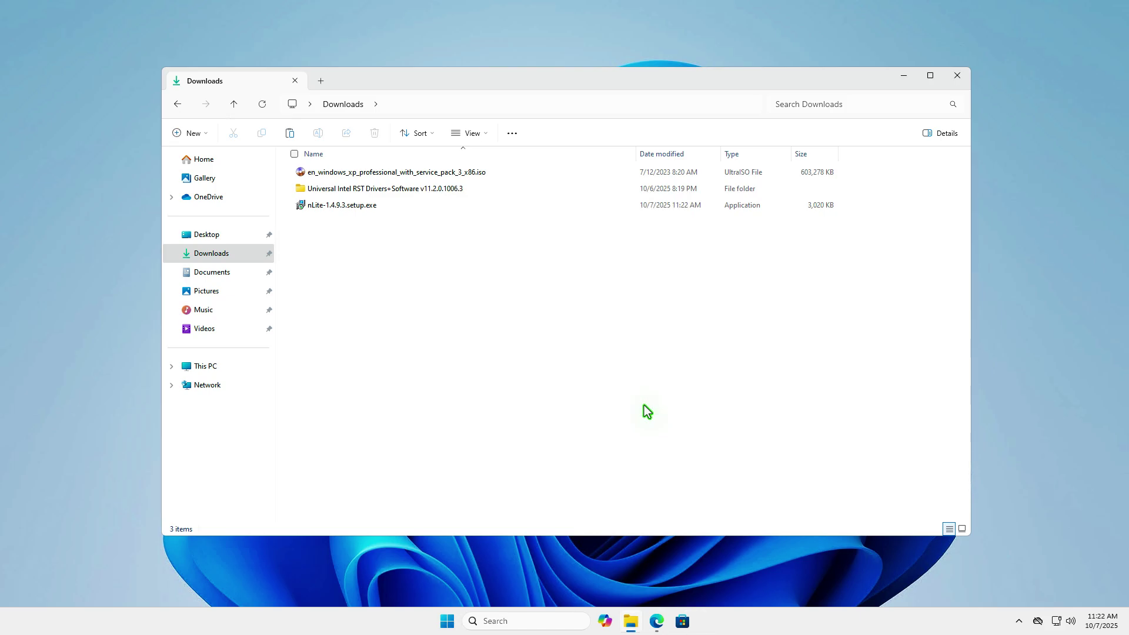
pyautogui.click(496, 174)
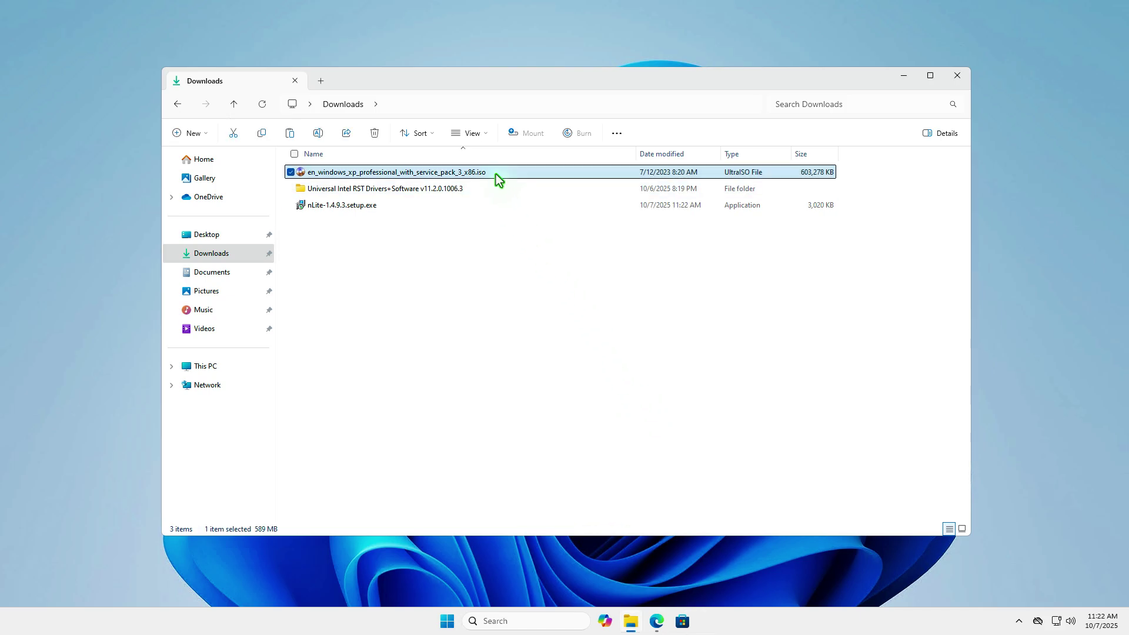
pyautogui.rightClick(496, 174)
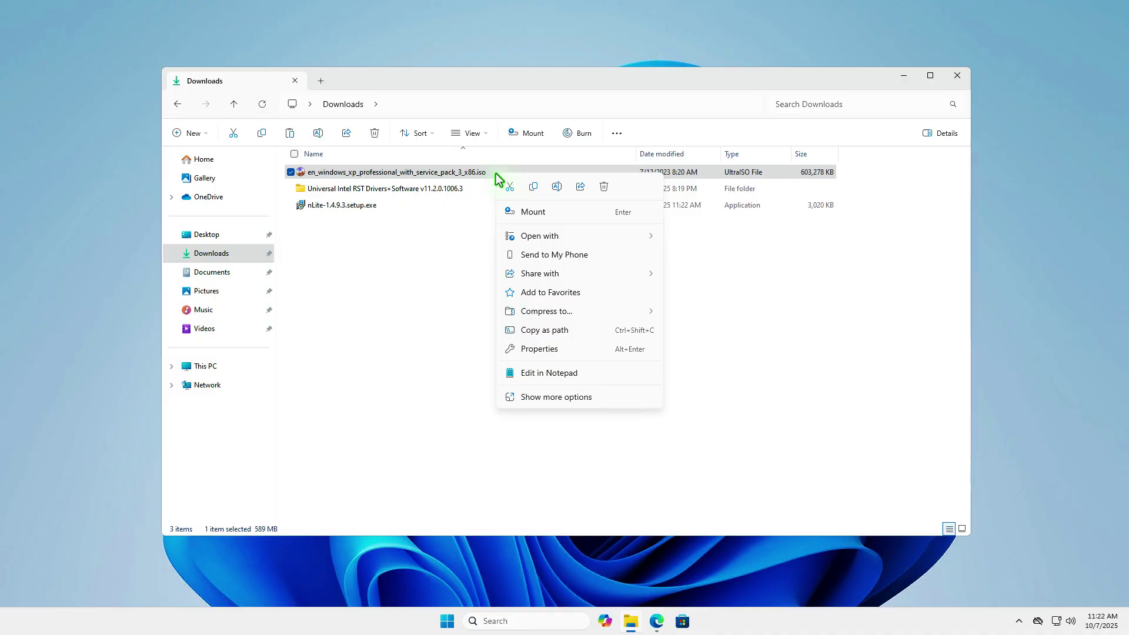
pyautogui.click(557, 399)
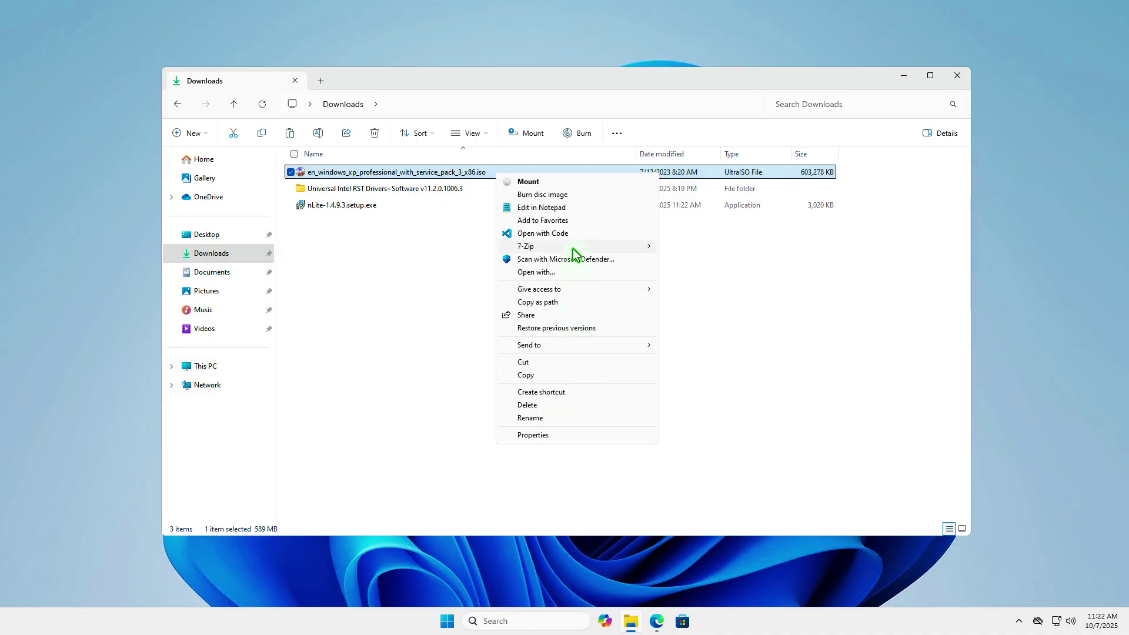
pyautogui.moveTo(574, 247)
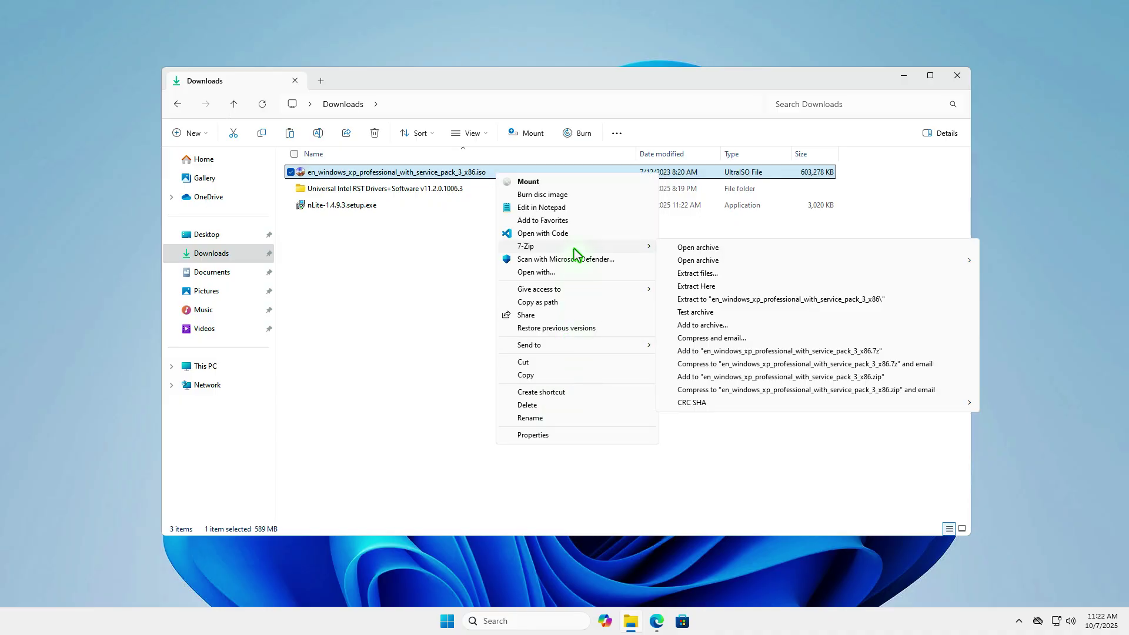
pyautogui.click(906, 296)
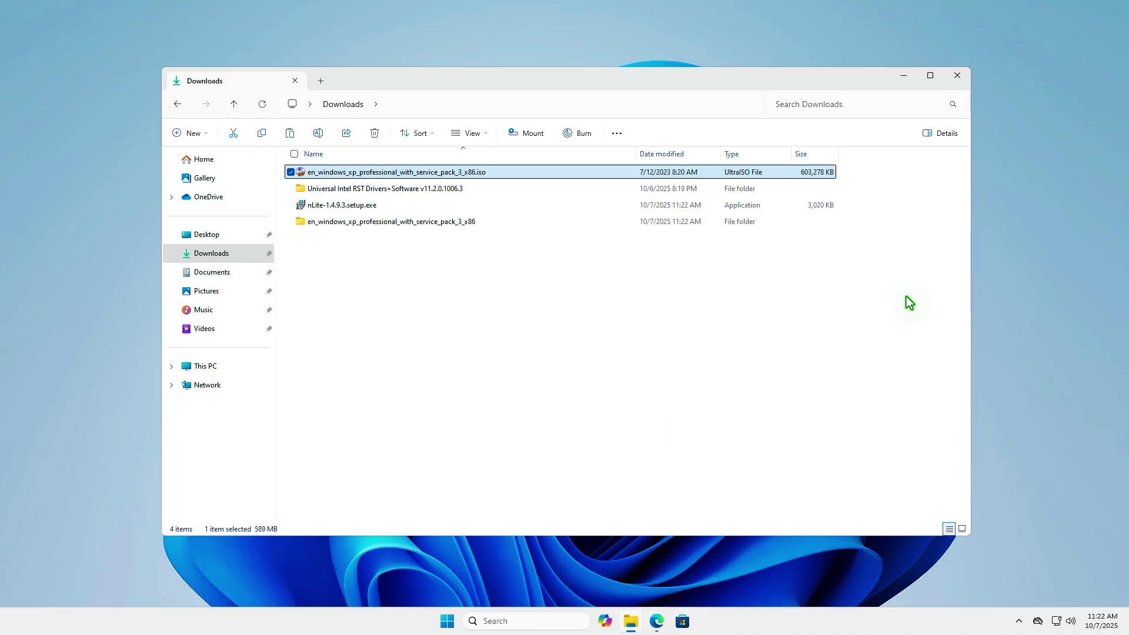
# Step: Minimize Explorer and launch nLite from the Start menu
pyautogui.click(905, 76)
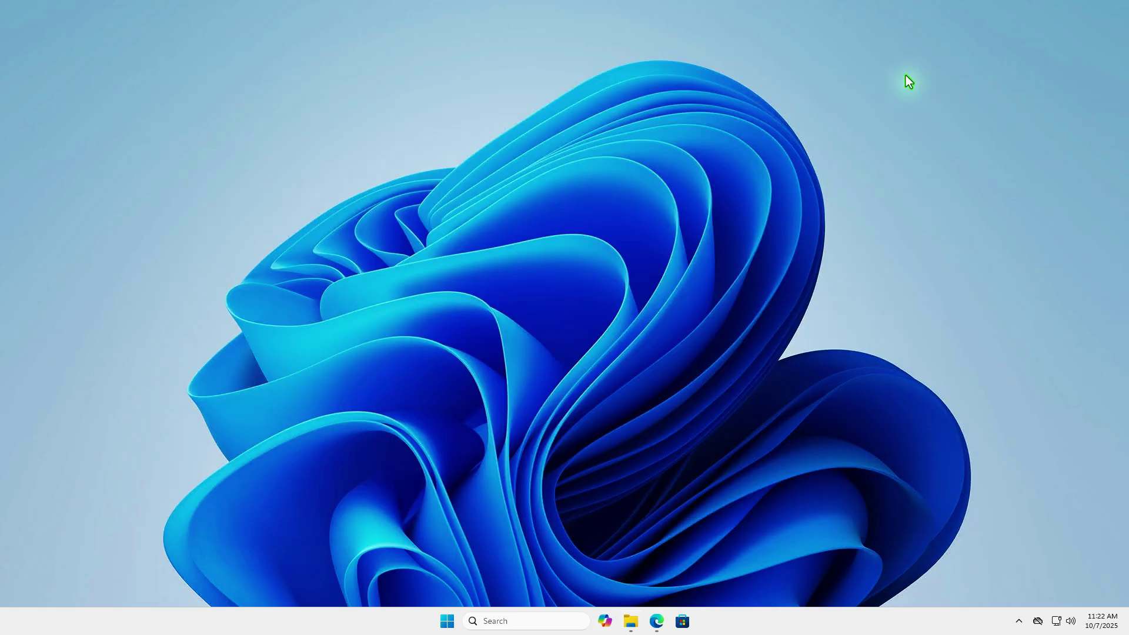
pyautogui.click(448, 621)
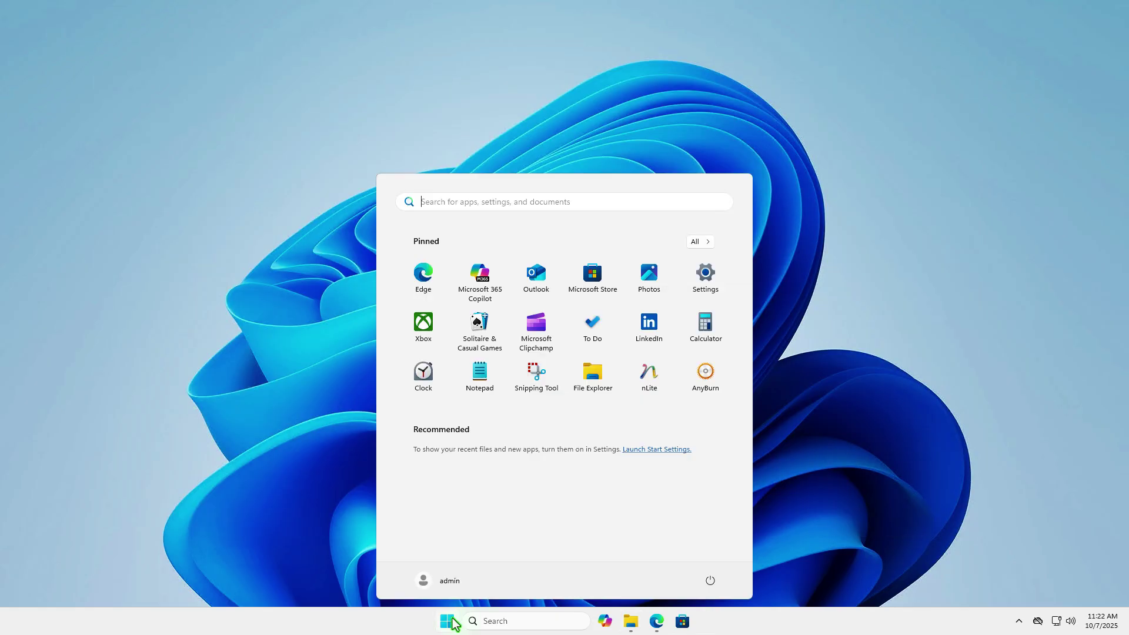
pyautogui.click(647, 376)
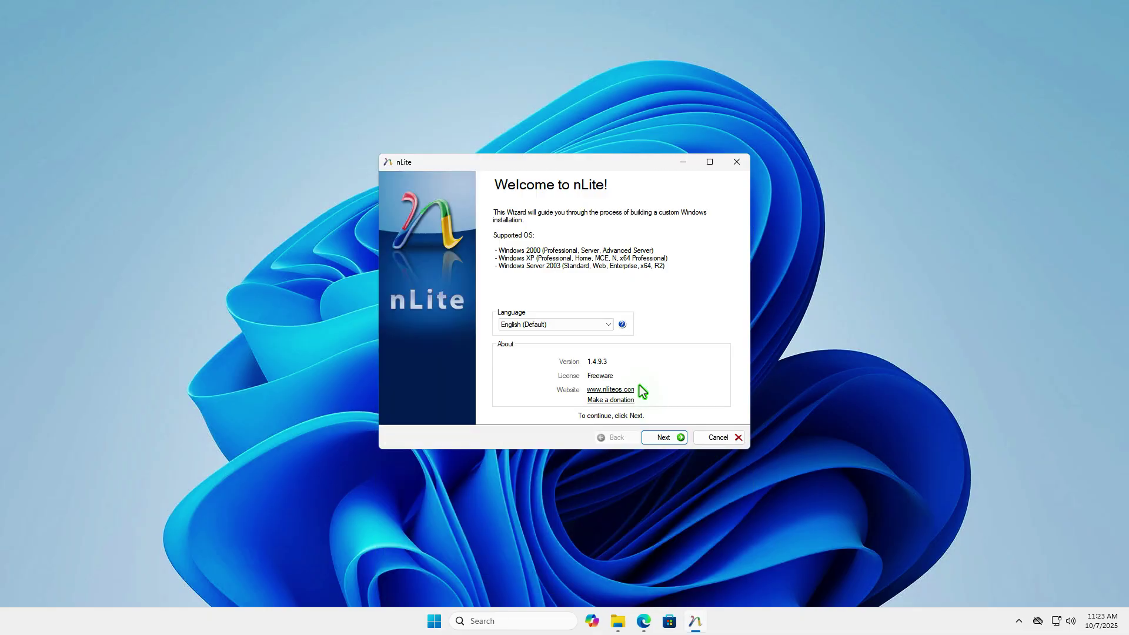
pyautogui.click(675, 440)
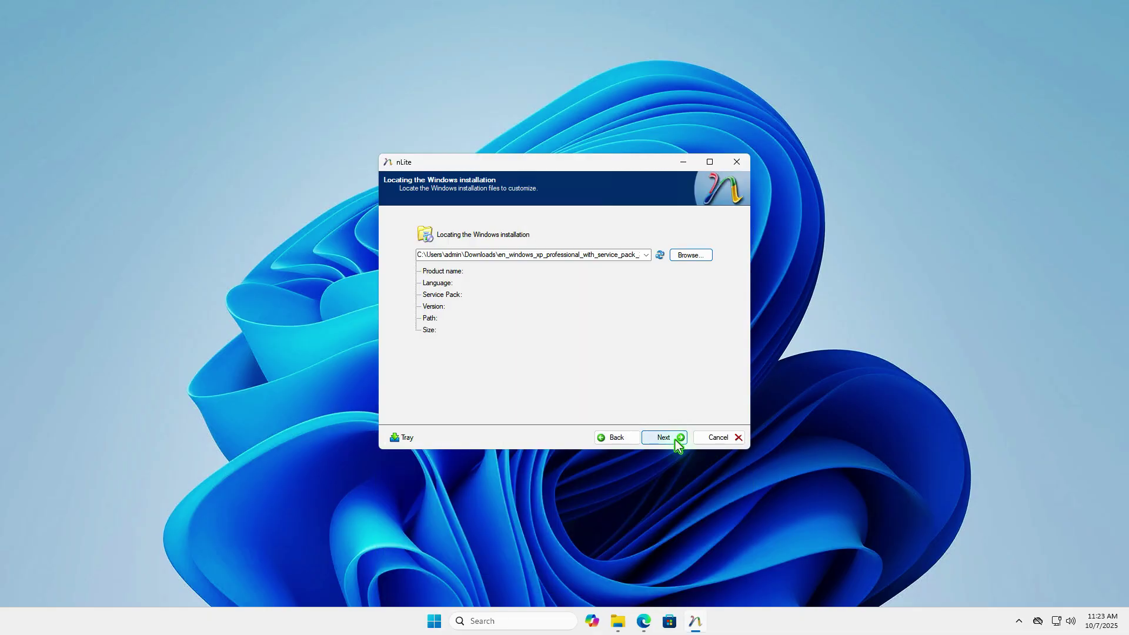
# Step: Select Downloads\en_windows_xp_professional_with_service_pack_3_x86 as the Windows installation folder
pyautogui.click(683, 256)
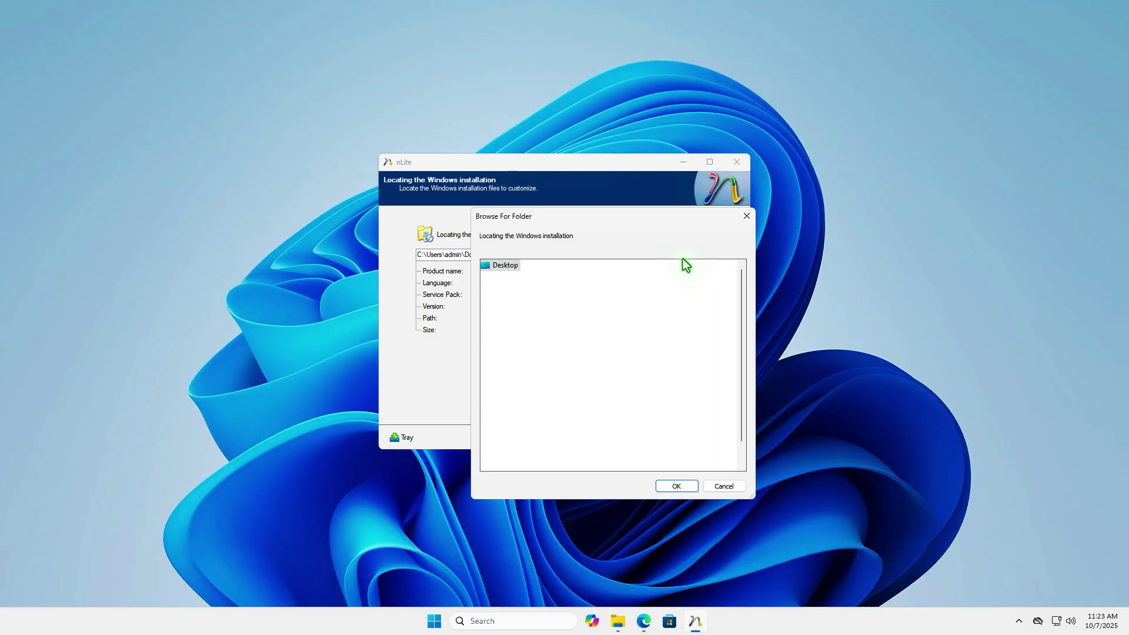
pyautogui.click(535, 338)
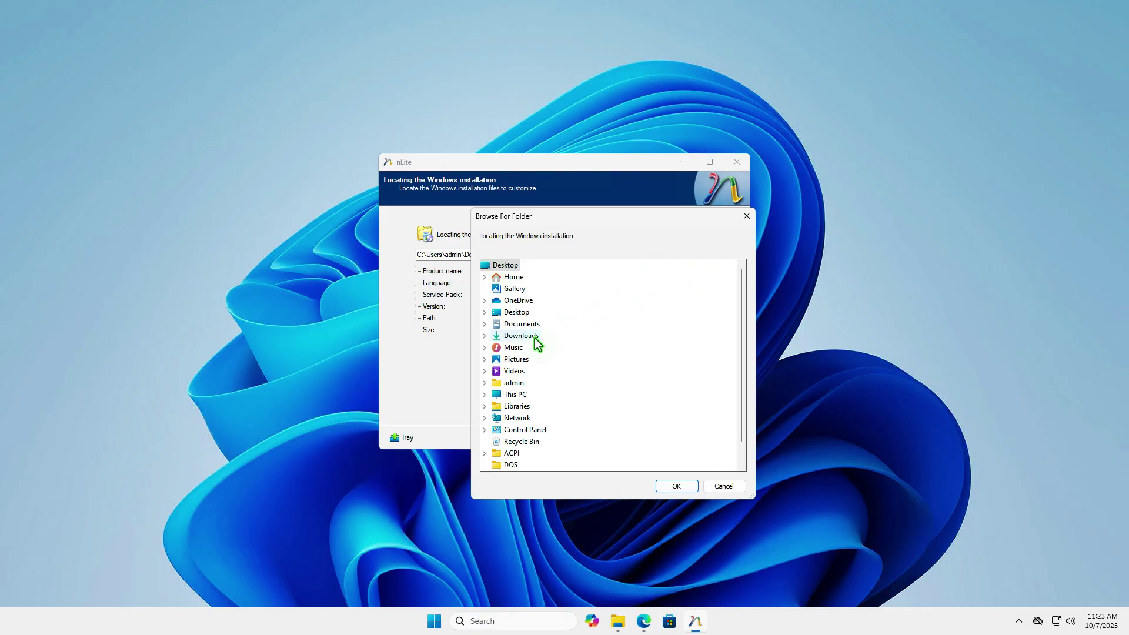
pyautogui.click(667, 351)
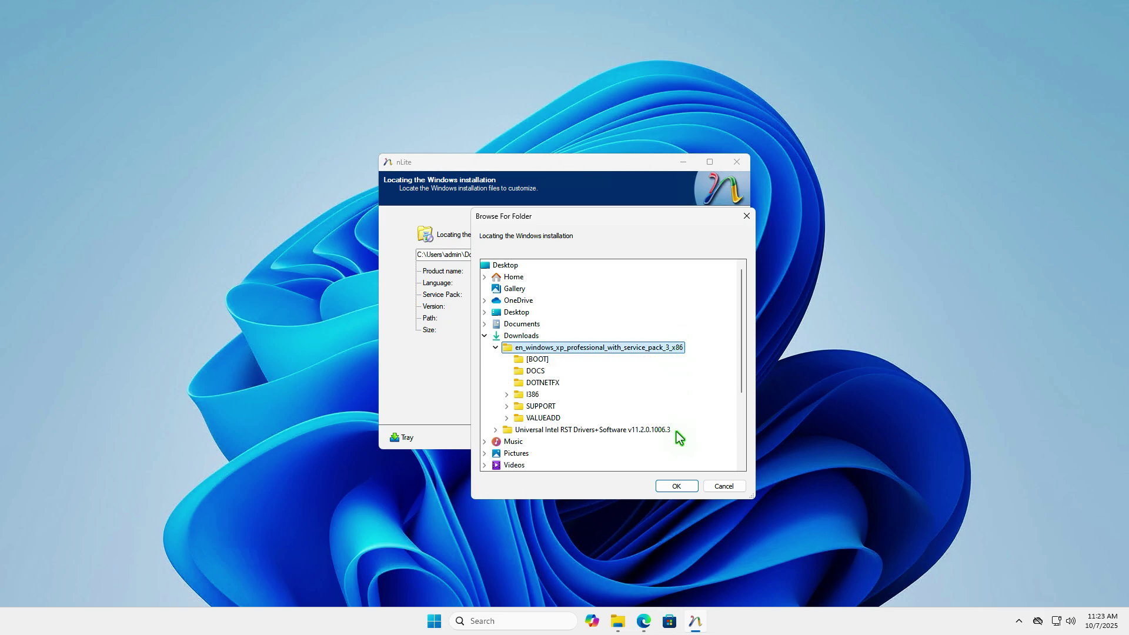
pyautogui.click(678, 487)
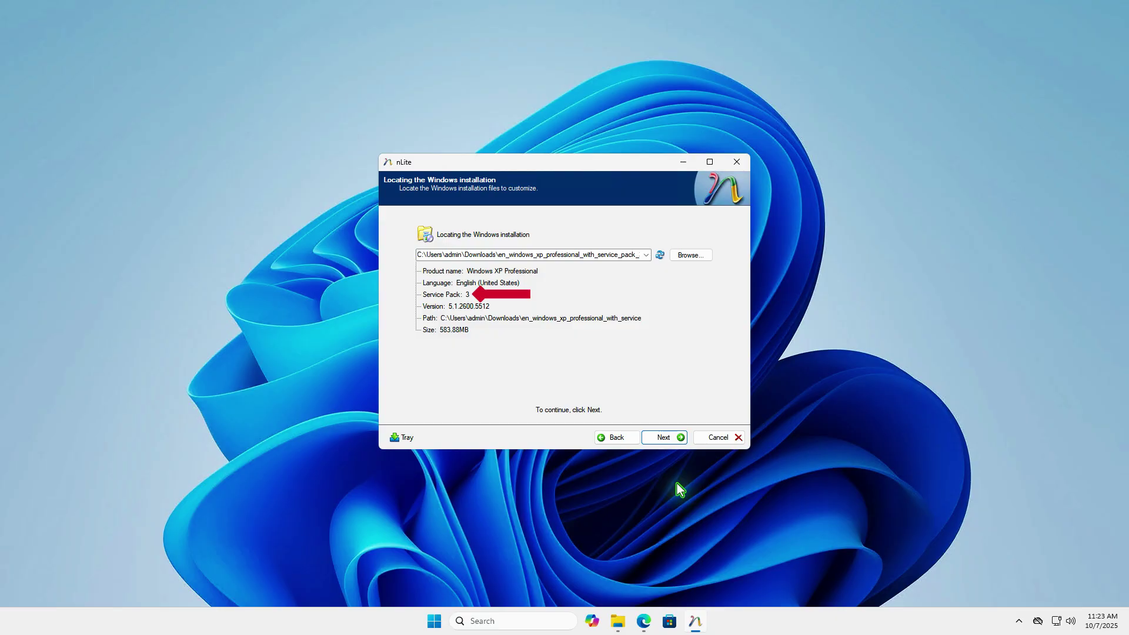
# Step: Skip presets and select Drivers and Bootable ISO as the nLite tasks
pyautogui.click(672, 440)
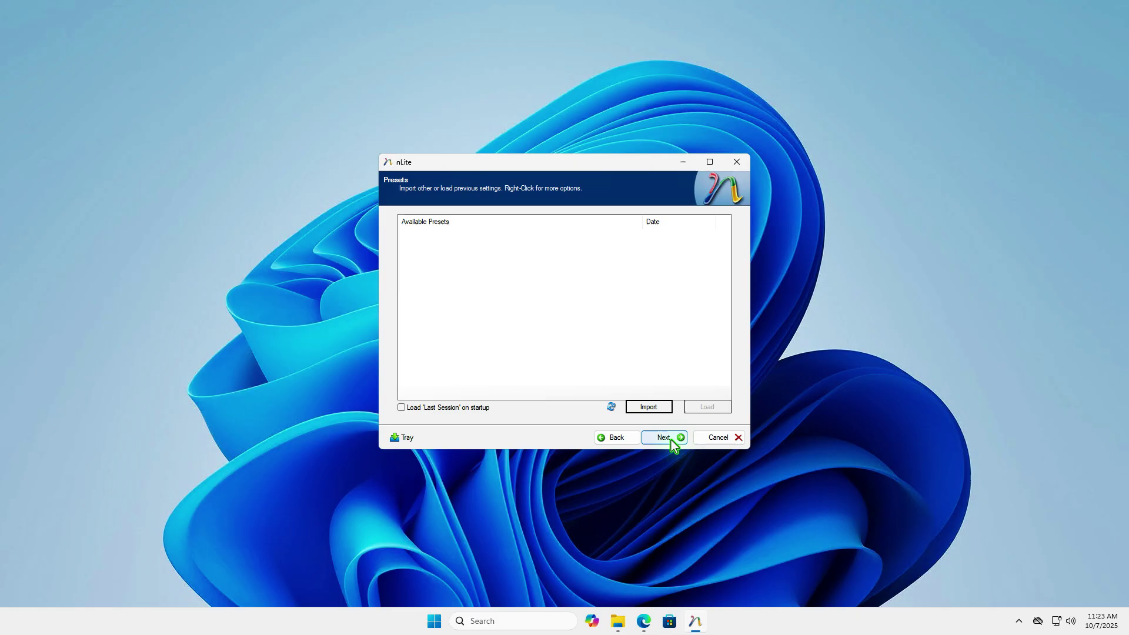
pyautogui.click(672, 440)
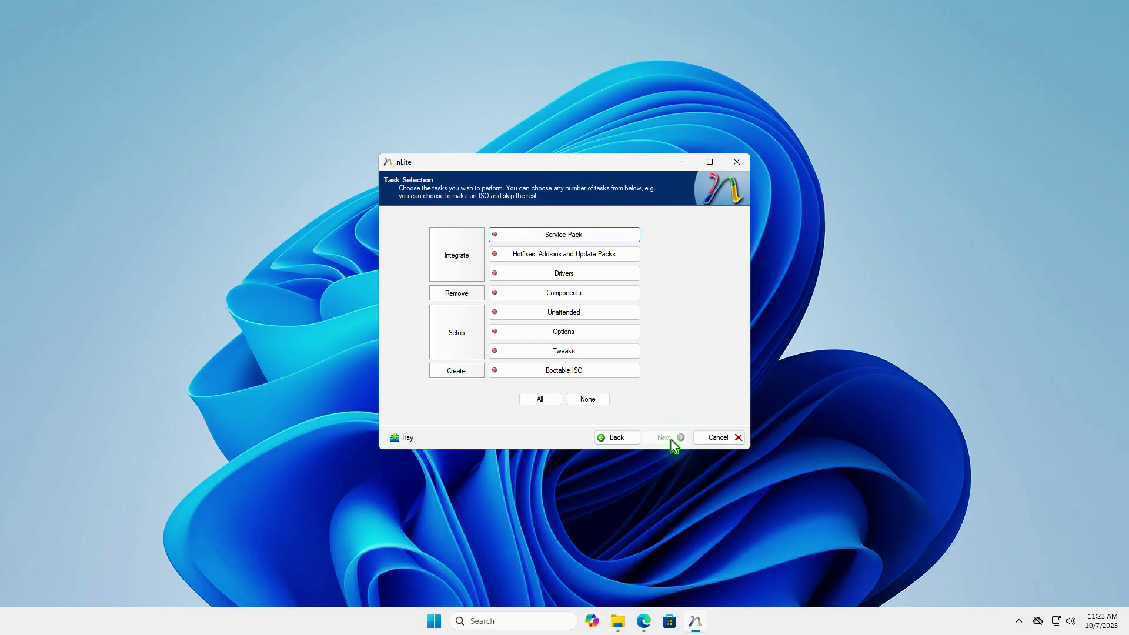
pyautogui.click(627, 278)
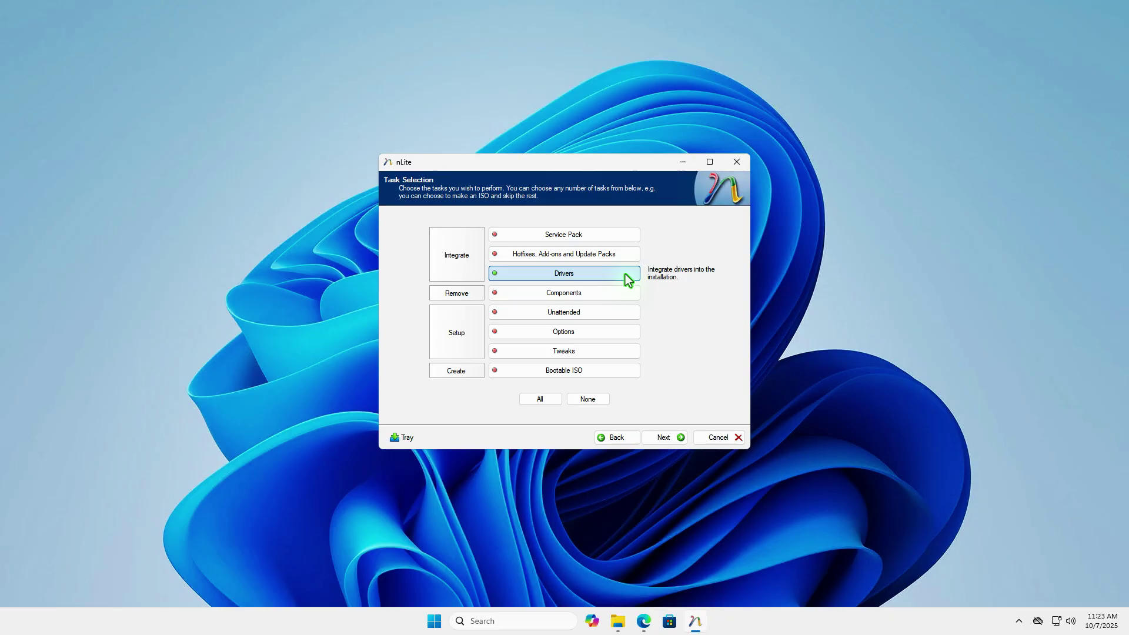
pyautogui.click(626, 374)
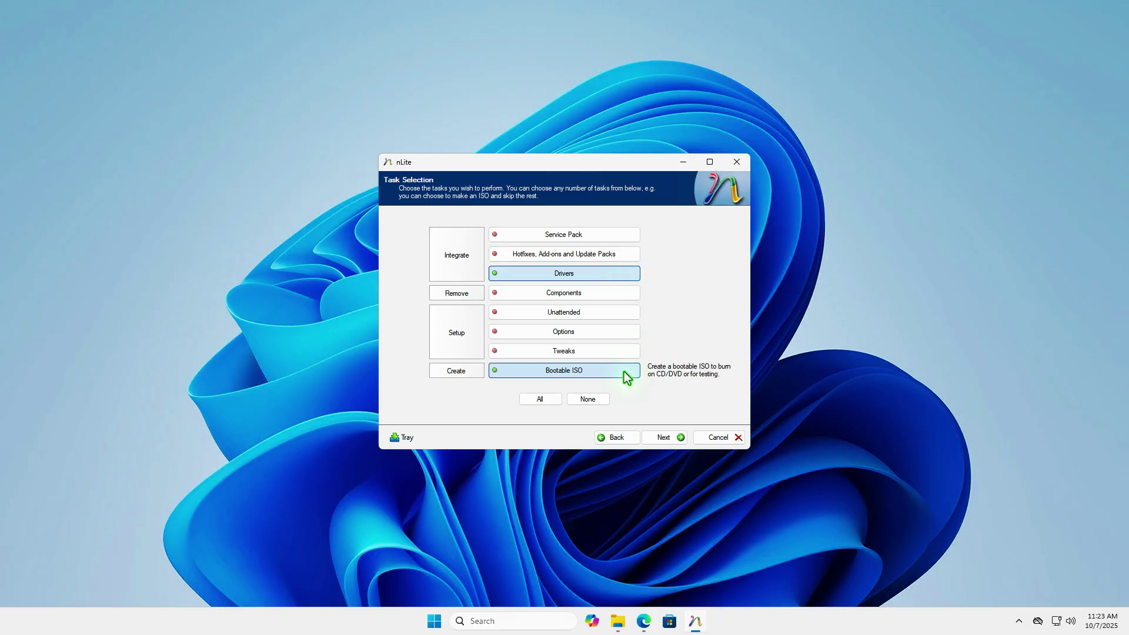
pyautogui.click(673, 439)
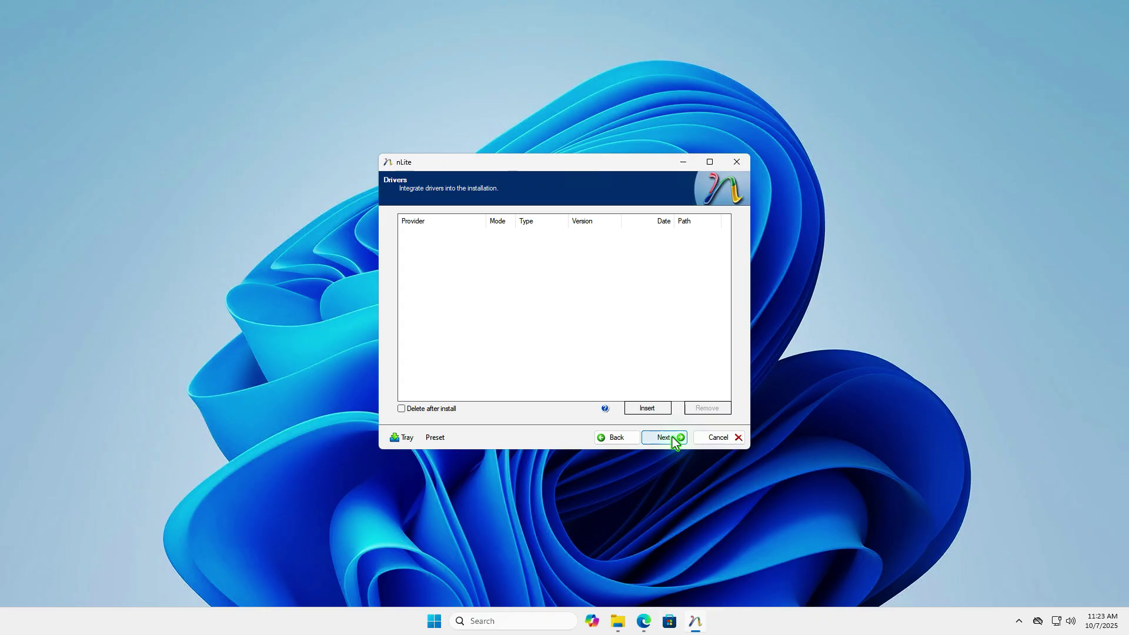
# Step: Add the Downloads\Intel RST\x32 folder as a multiple-driver source
pyautogui.click(653, 408)
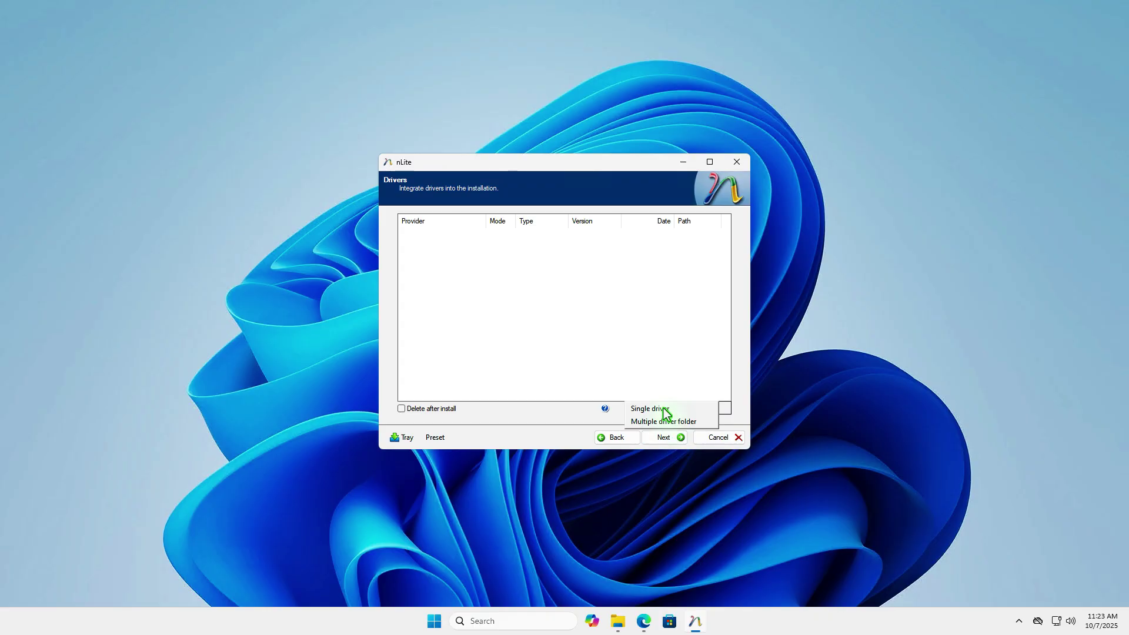
pyautogui.click(703, 424)
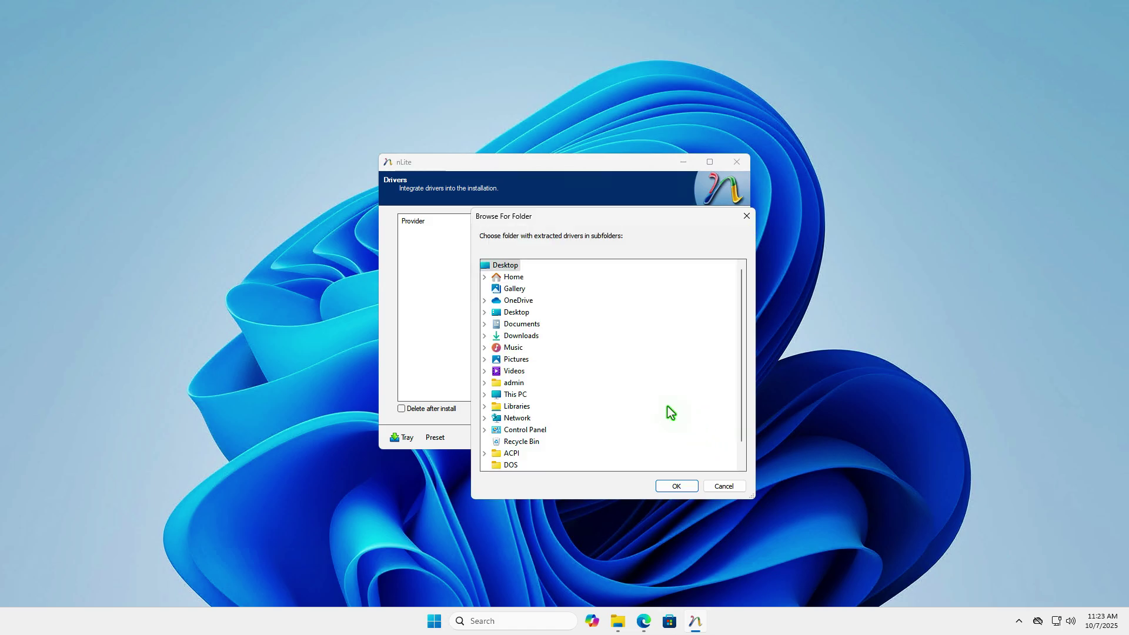
pyautogui.click(536, 337)
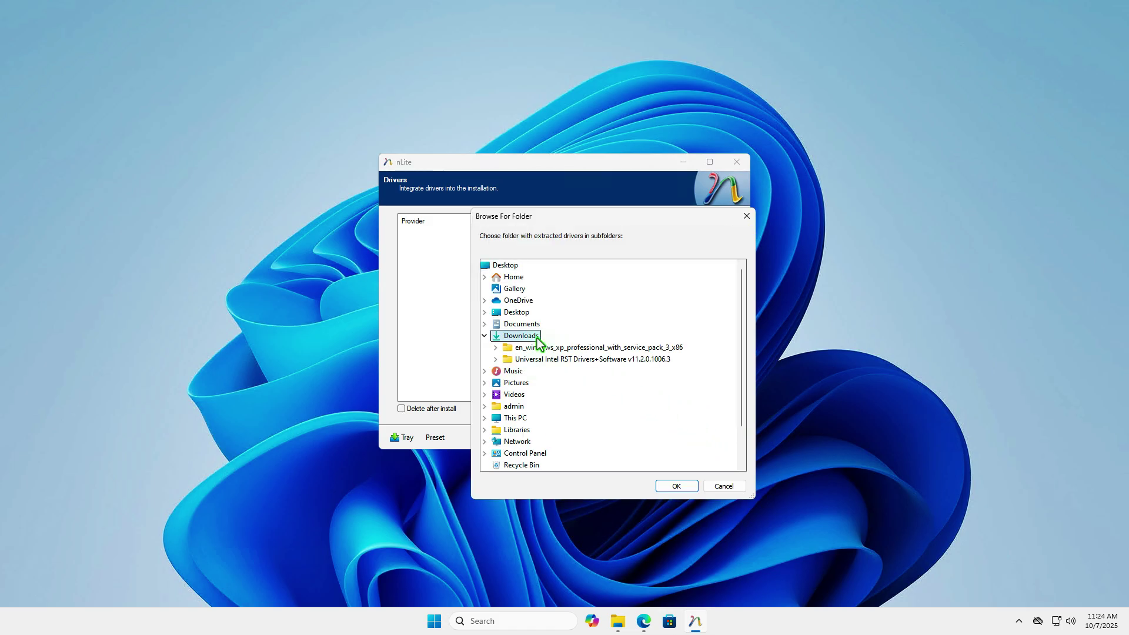
pyautogui.click(643, 361)
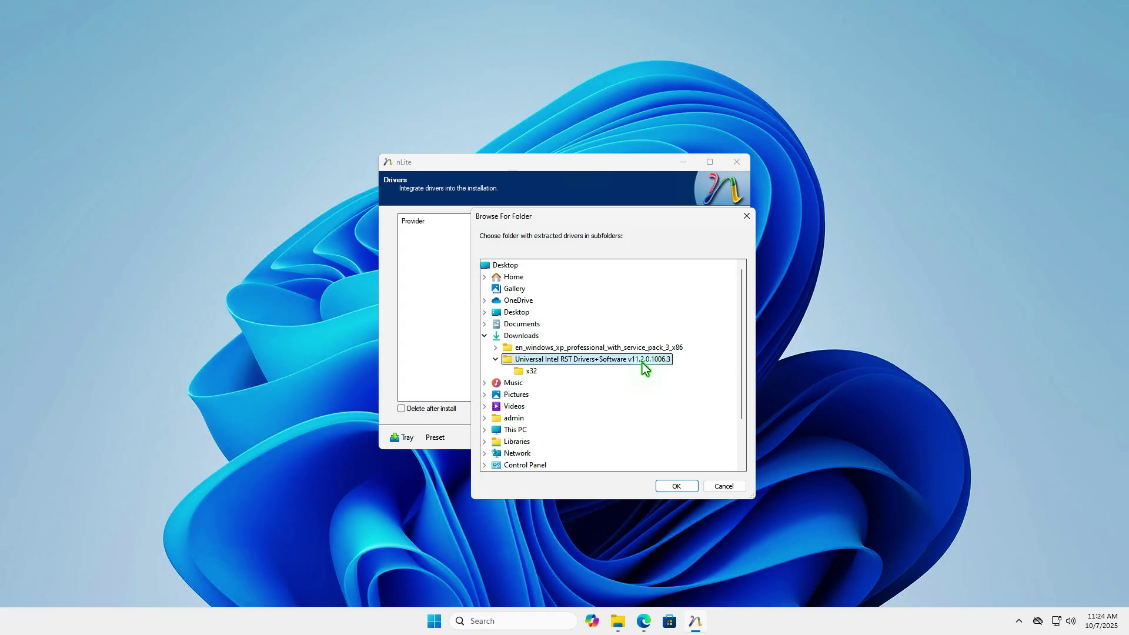
pyautogui.click(533, 372)
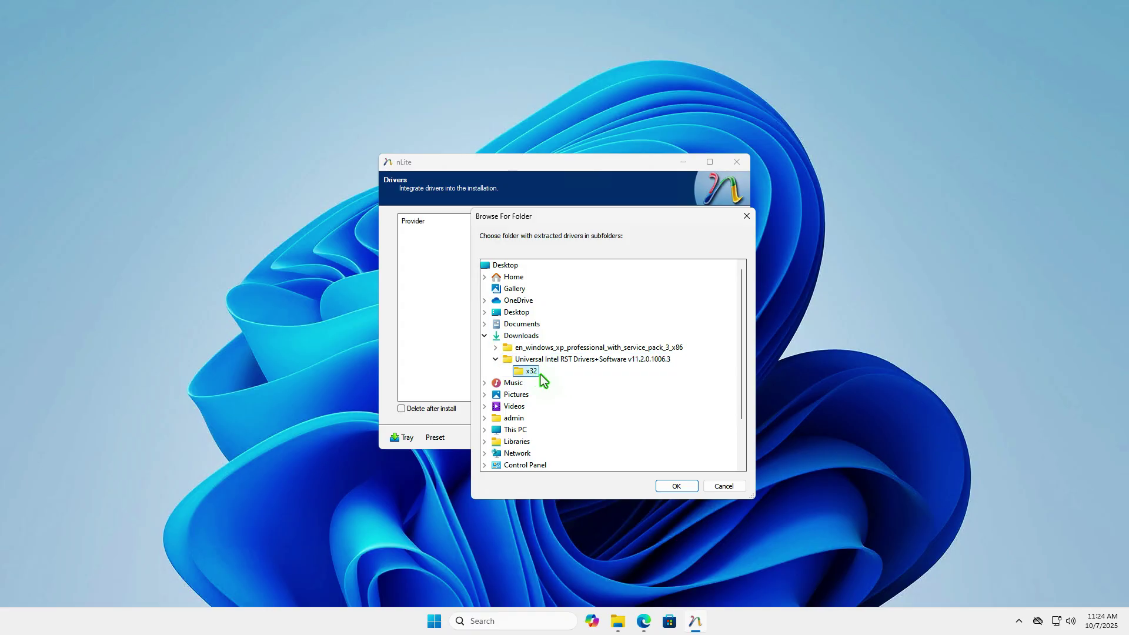
pyautogui.click(676, 487)
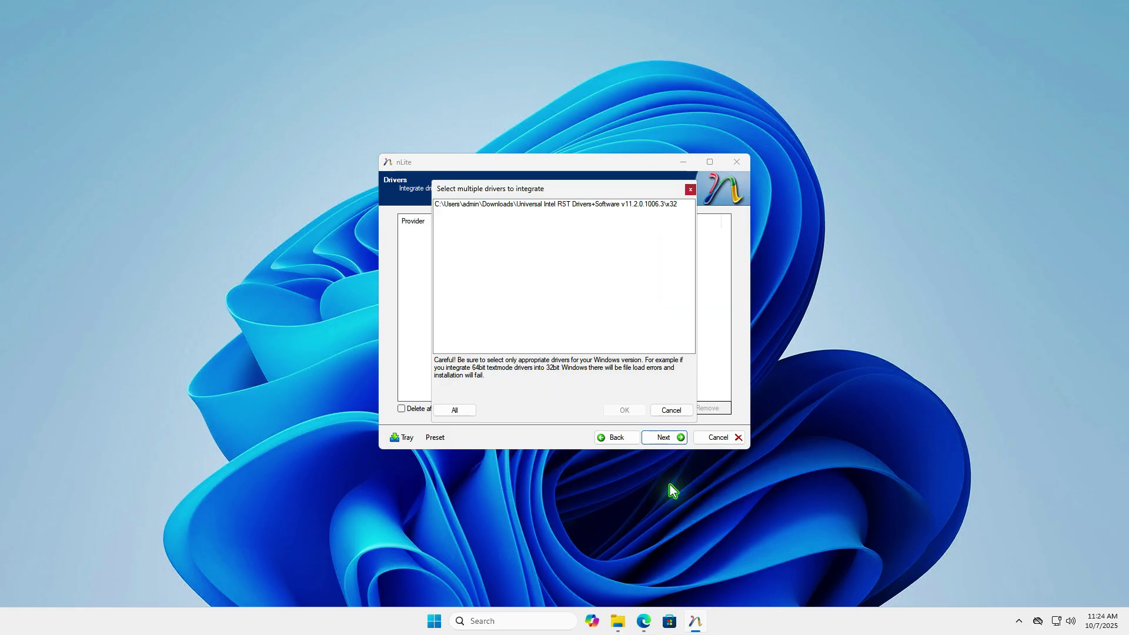
# Step: Choose the Intel(R) SATA AHCI/RAID RST 11.2 textmode driver and continue to processing
pyautogui.click(568, 209)
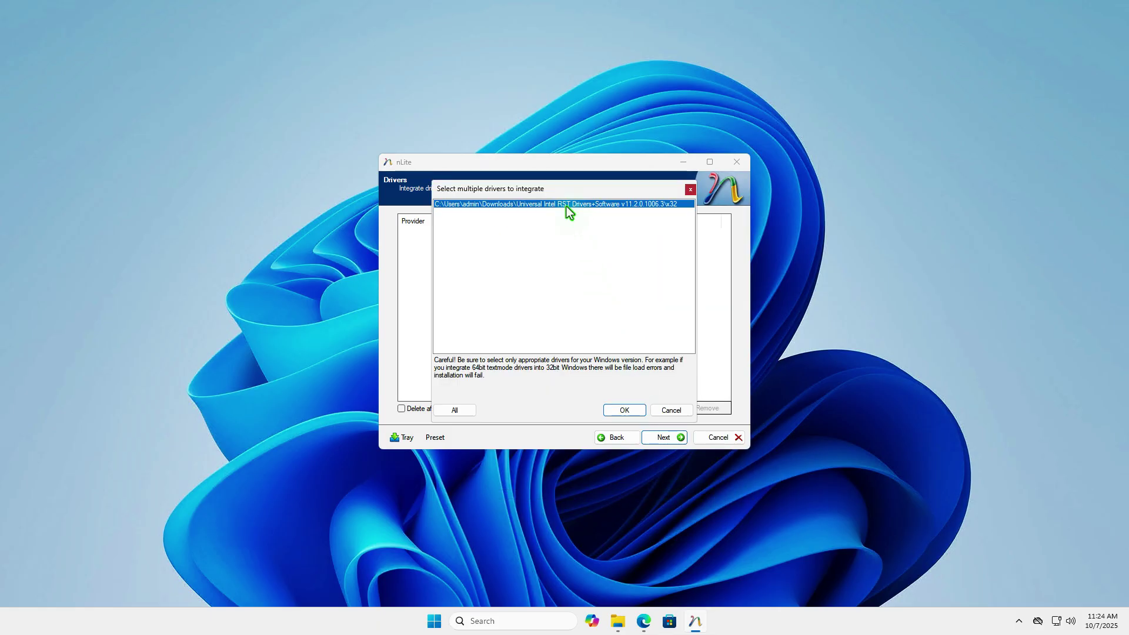
pyautogui.click(624, 410)
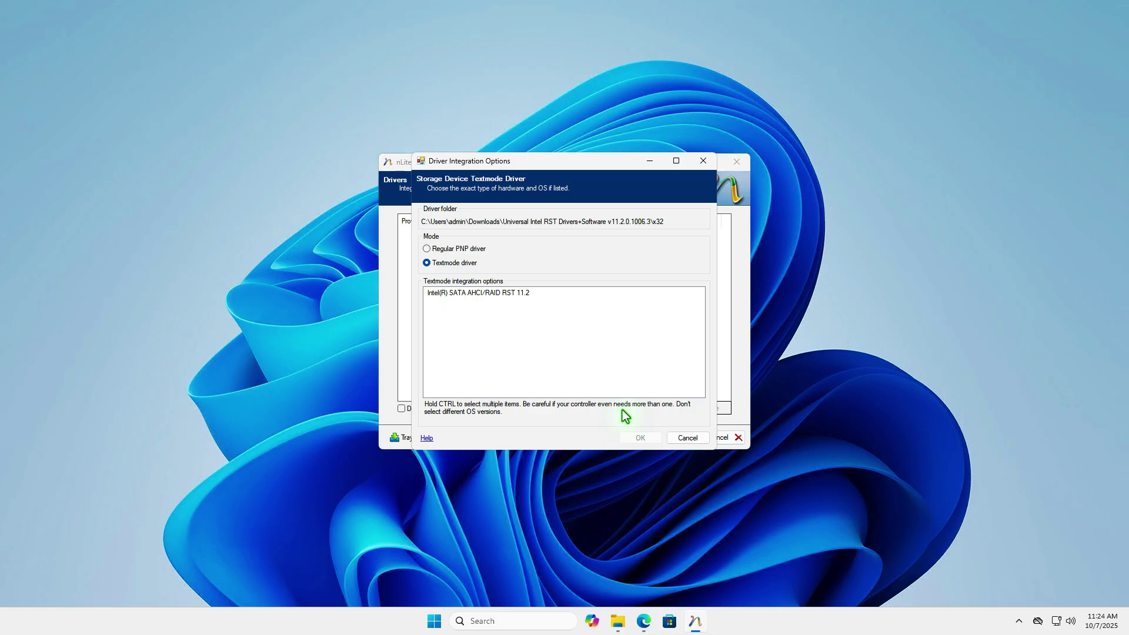
pyautogui.click(525, 297)
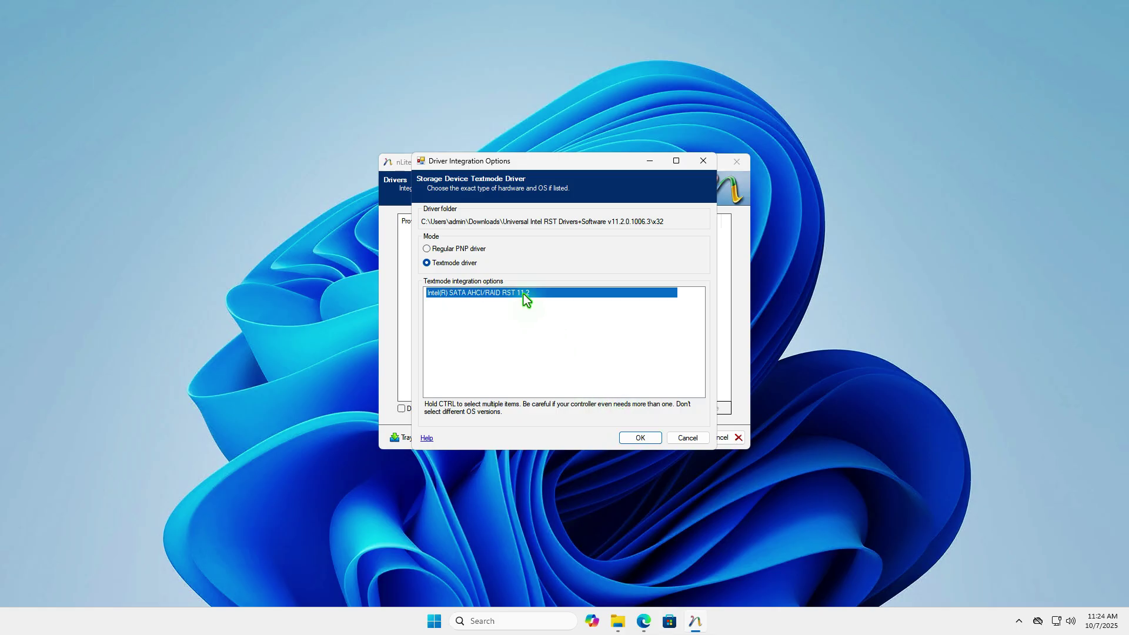
pyautogui.click(631, 439)
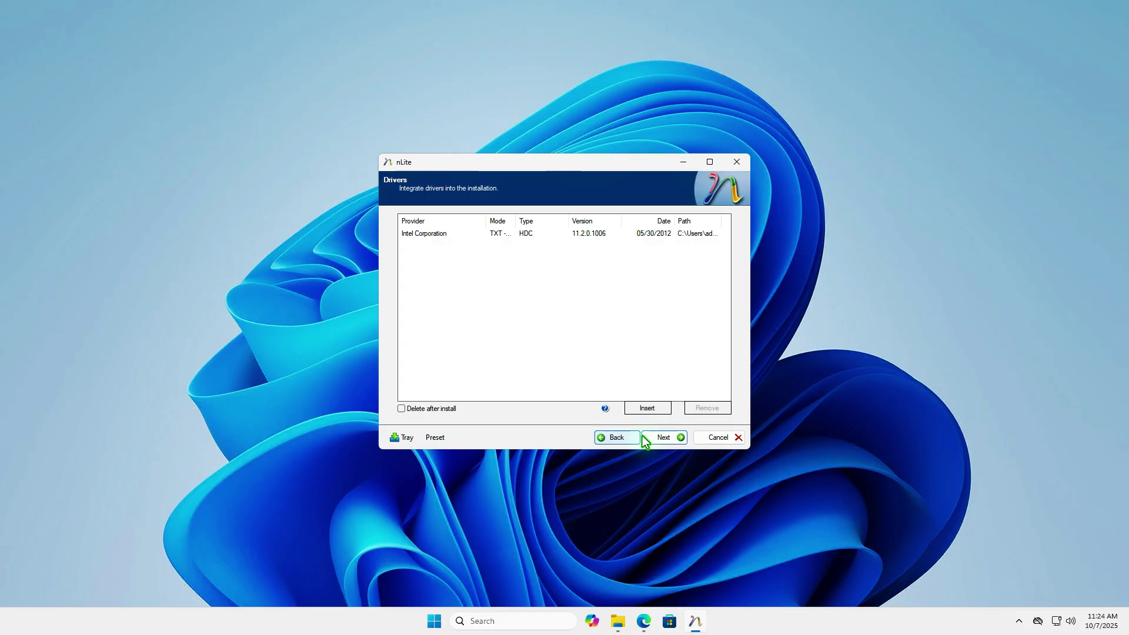
pyautogui.click(672, 441)
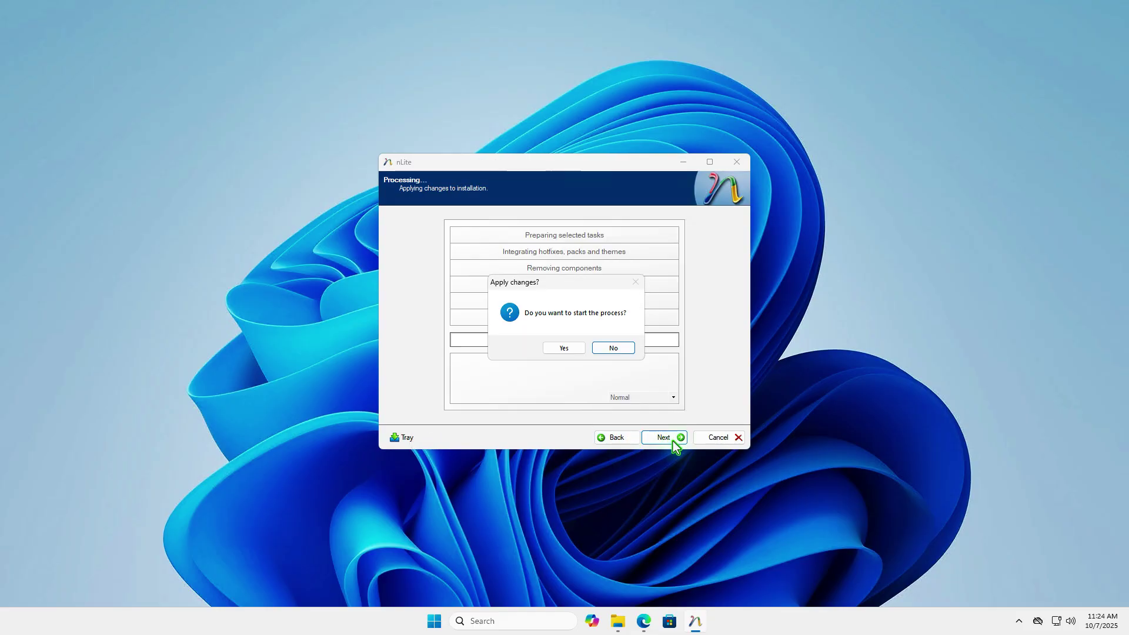
# Step: Confirm applying changes, integrating 0.25MB of drivers for a 584.57MB total
pyautogui.click(576, 350)
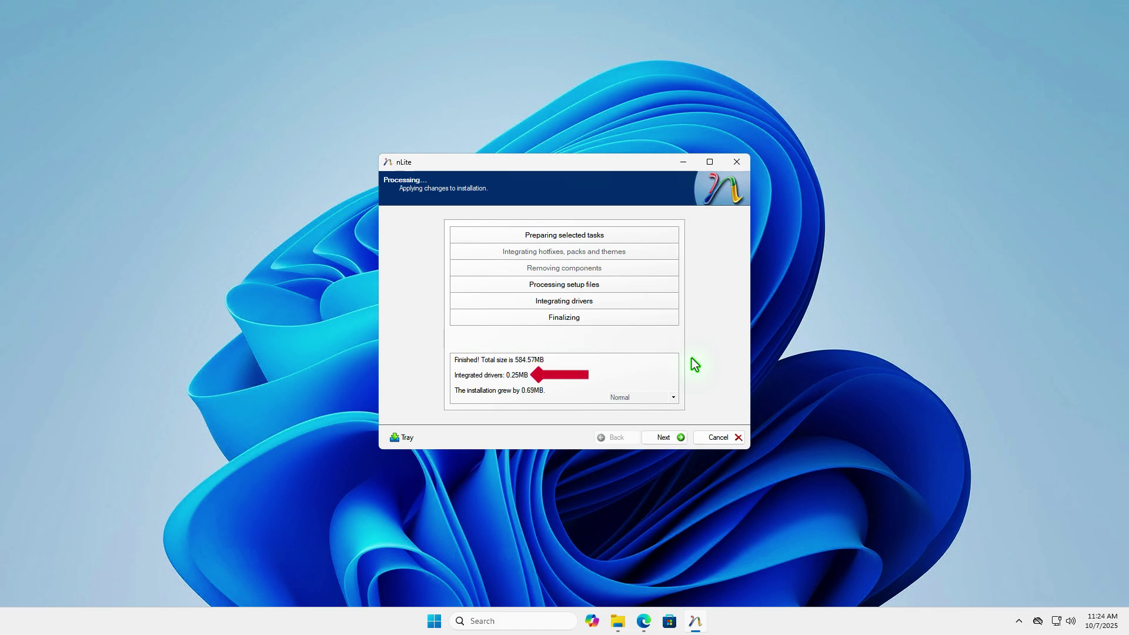
pyautogui.click(671, 440)
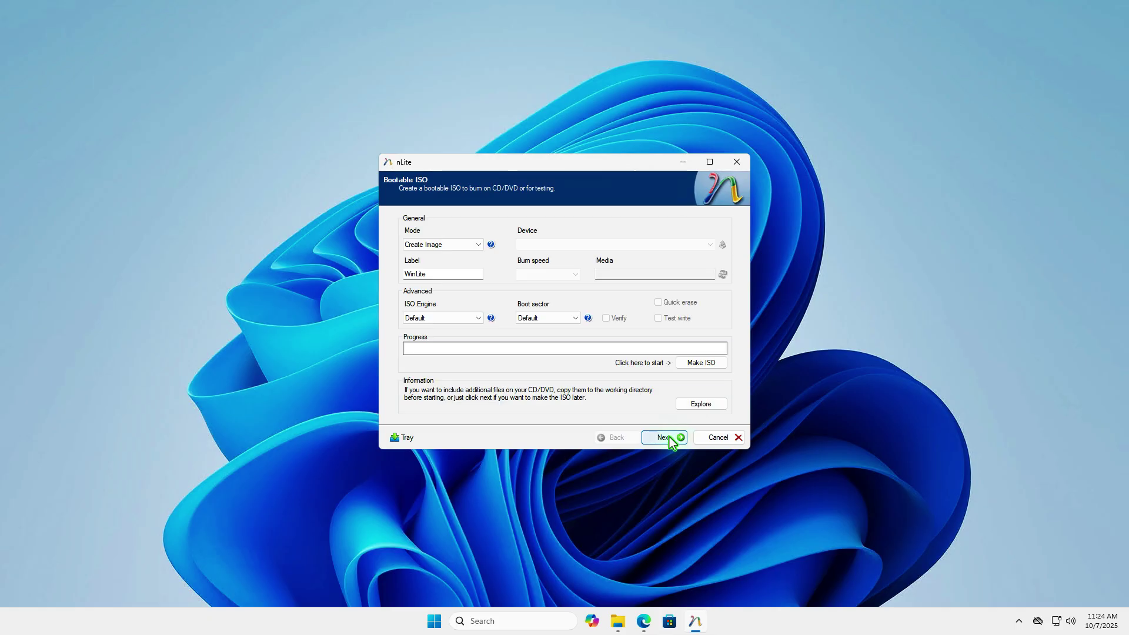
# Step: Create WinLite.iso in Downloads using Create Image mode, then exit nLite
pyautogui.click(477, 247)
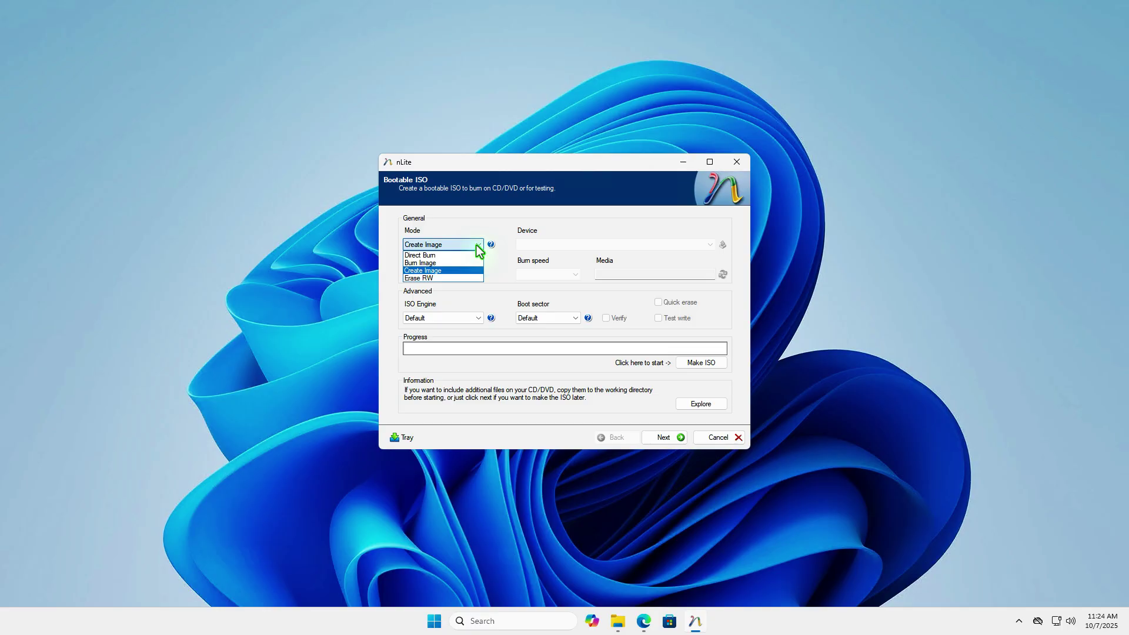
pyautogui.click(477, 246)
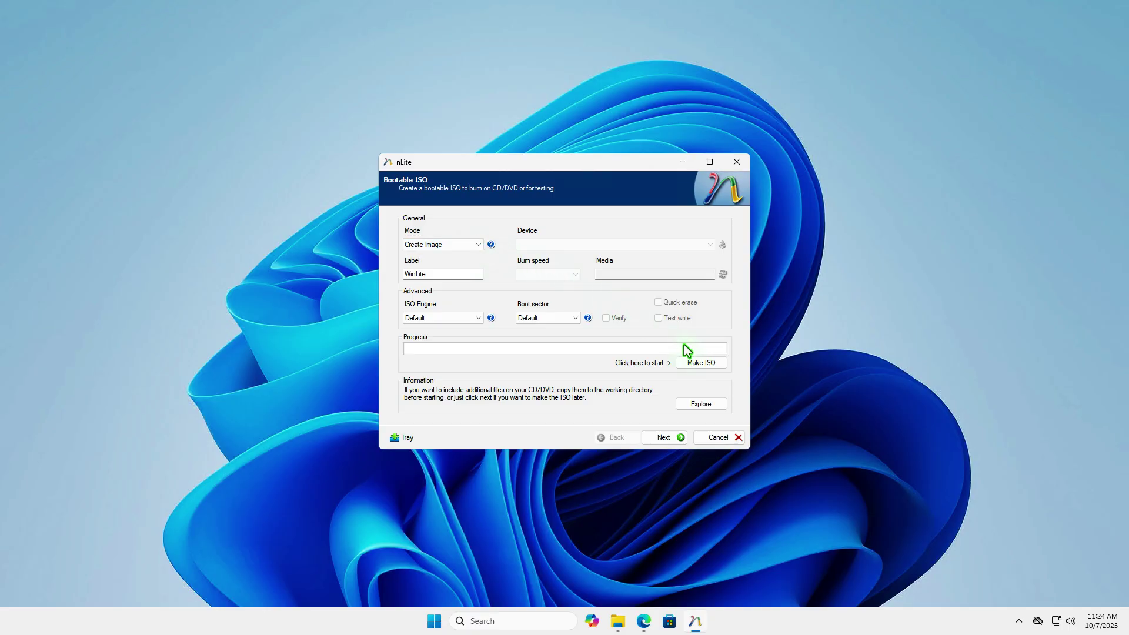
pyautogui.click(715, 363)
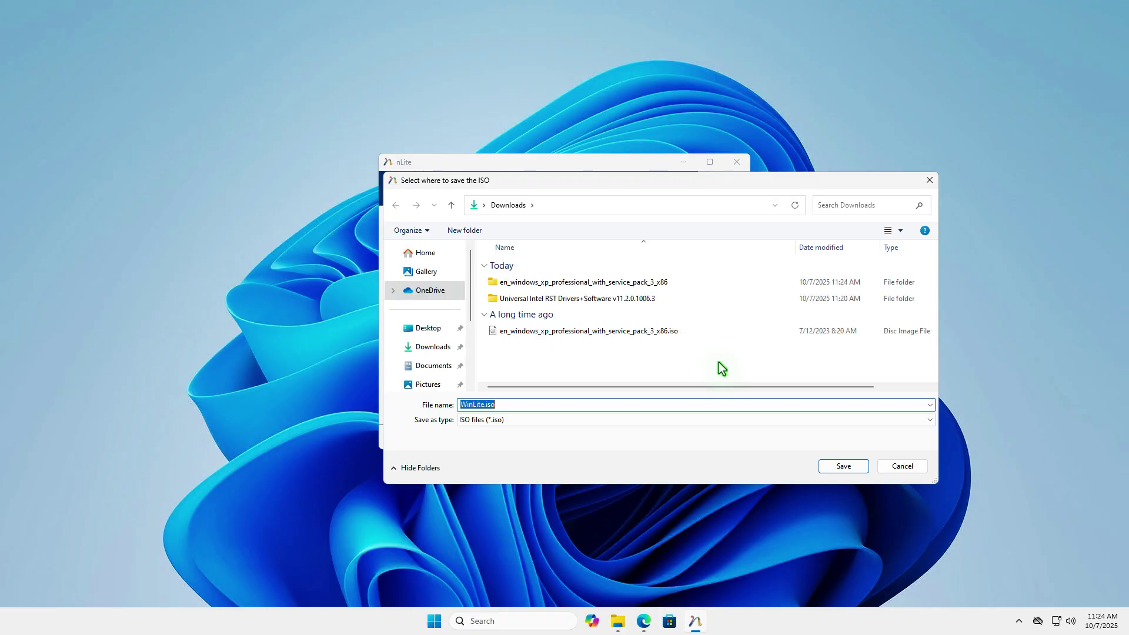
pyautogui.click(843, 467)
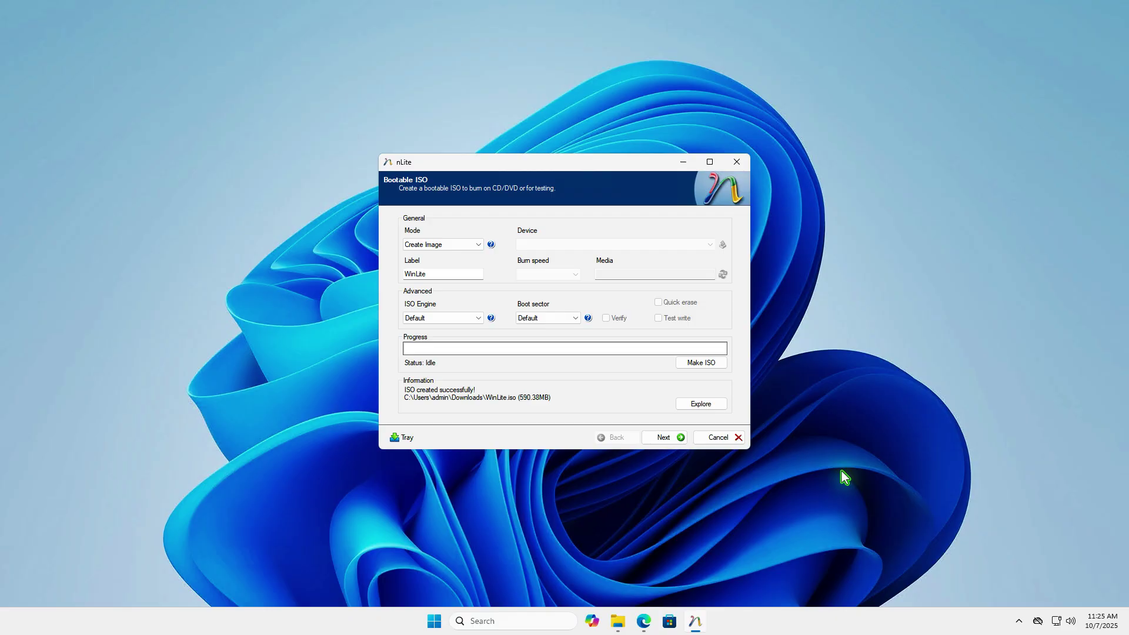
pyautogui.click(675, 440)
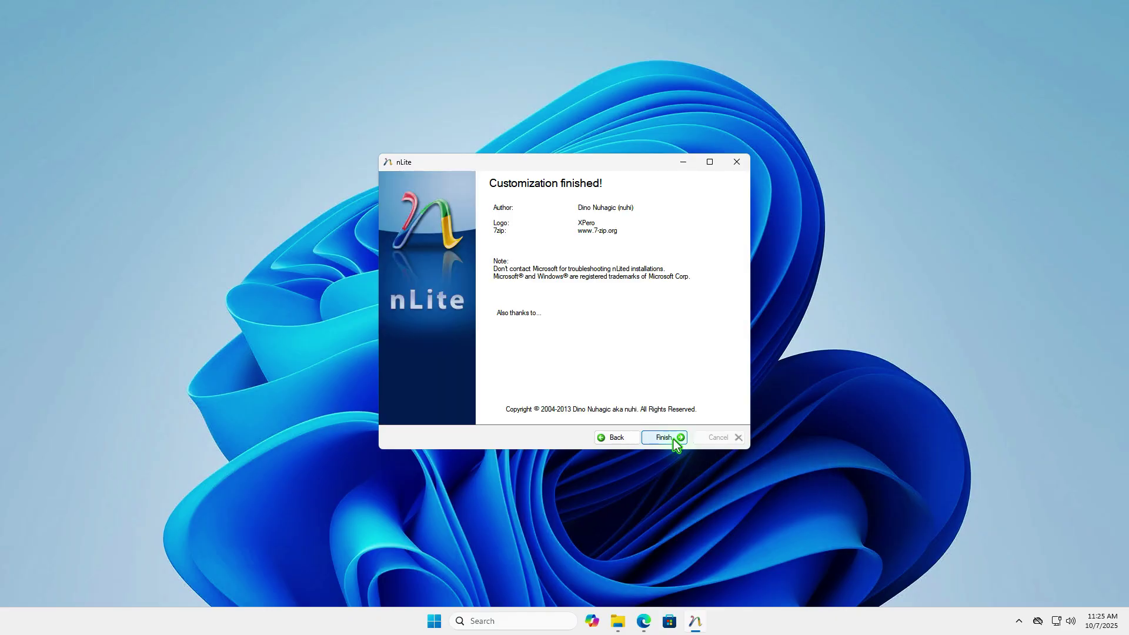
pyautogui.click(675, 440)
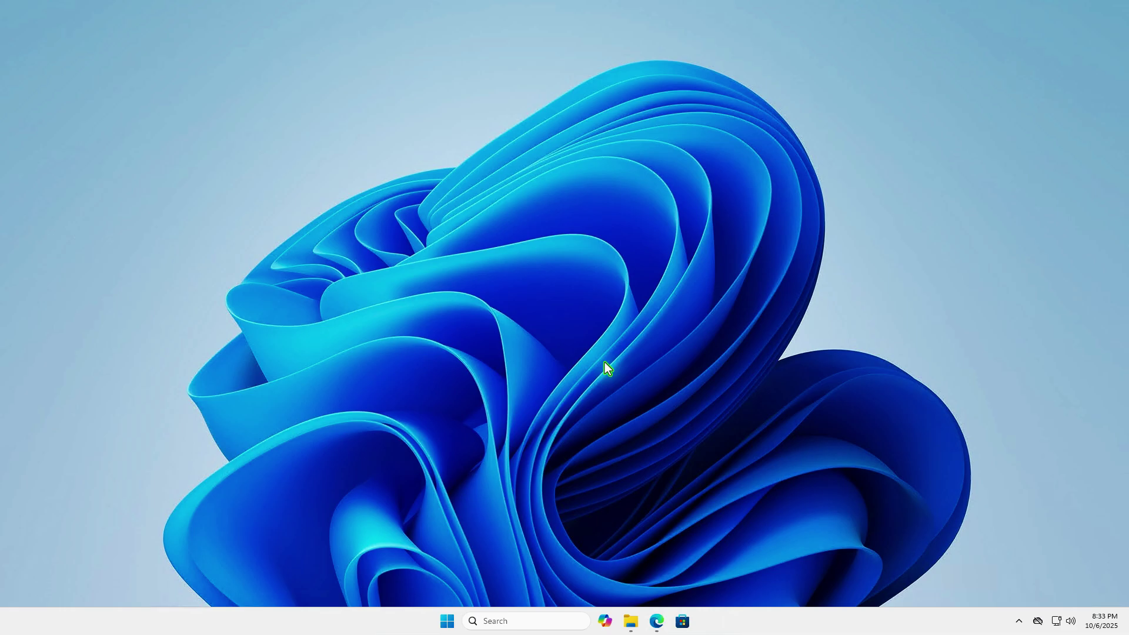
# Step: Launch AnyBurn and burn Downloads\WinLite.iso to the DVD+R in drive E: at 4x
pyautogui.click(447, 621)
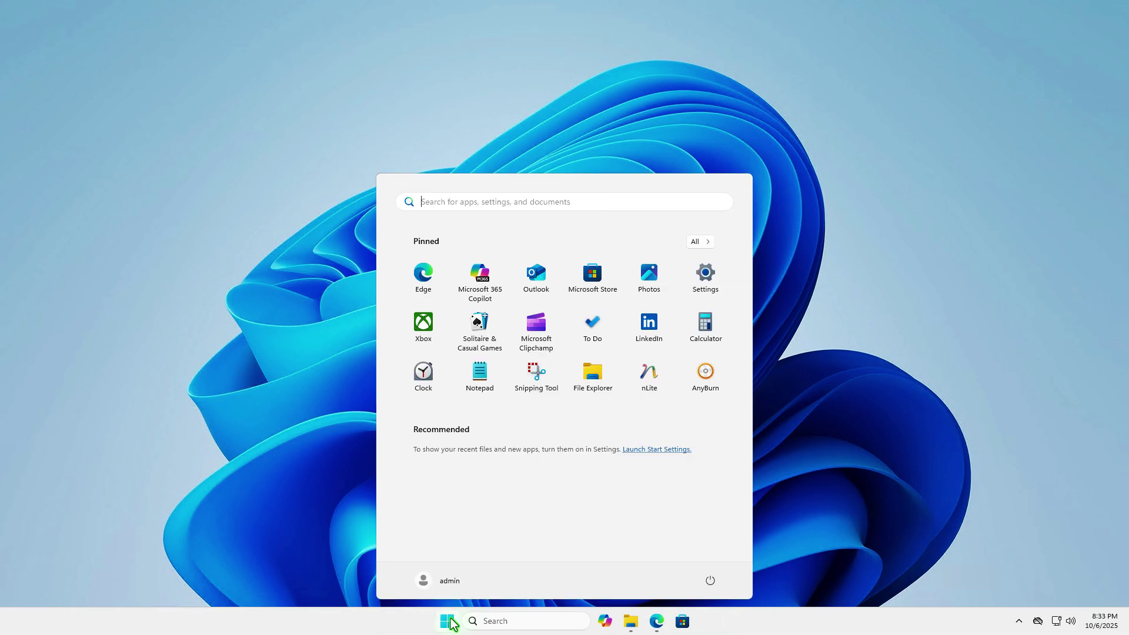
pyautogui.click(694, 390)
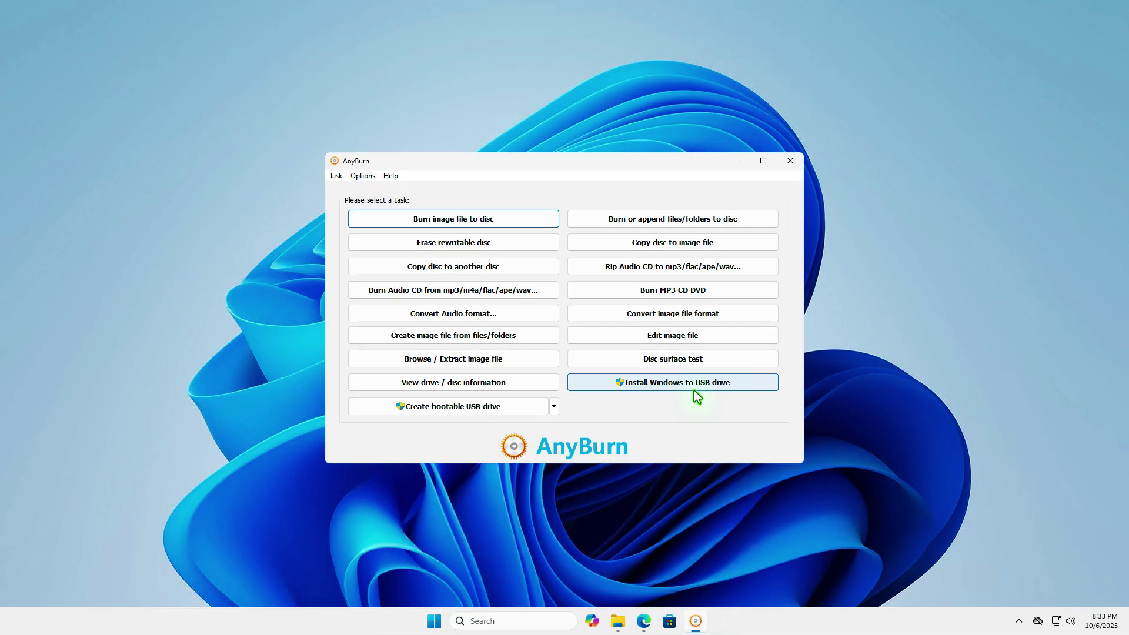
pyautogui.click(523, 227)
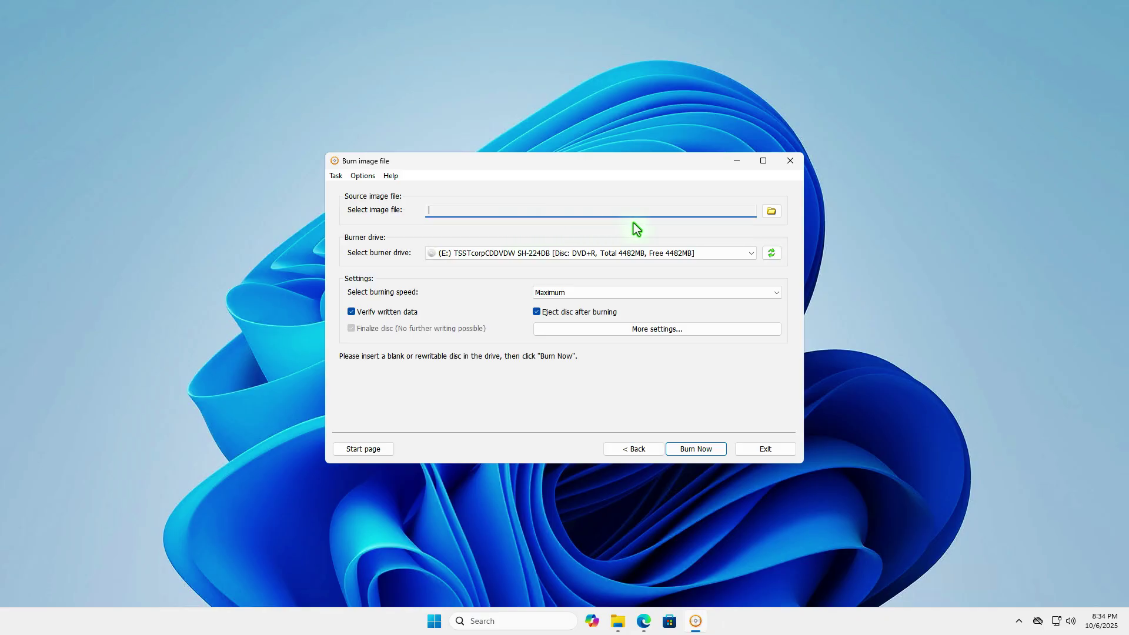
pyautogui.click(771, 212)
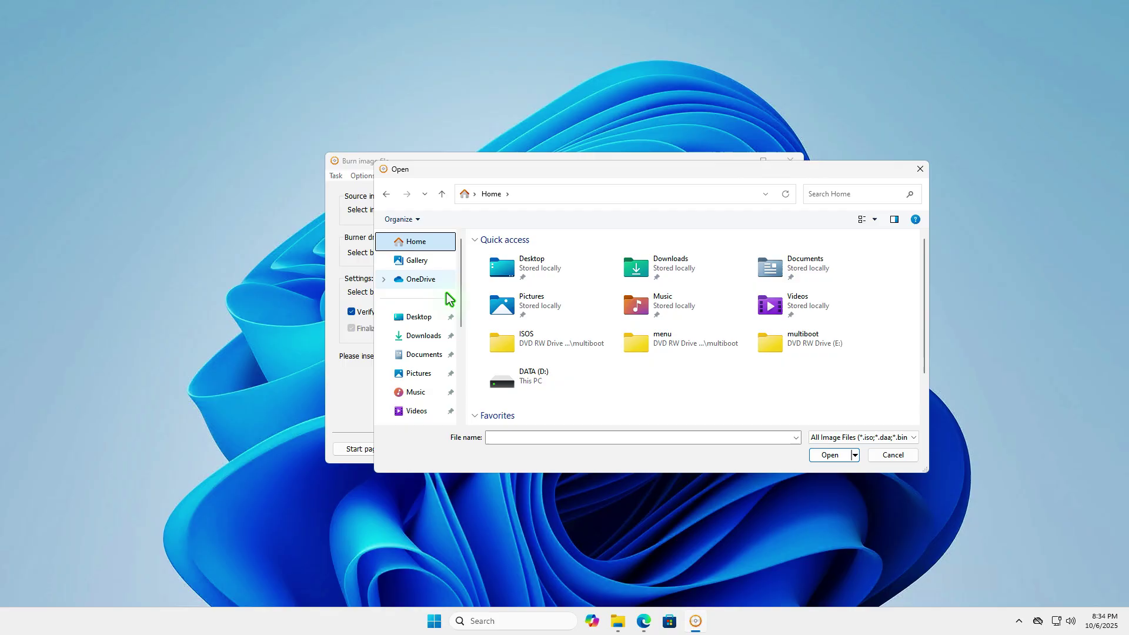
pyautogui.click(421, 340)
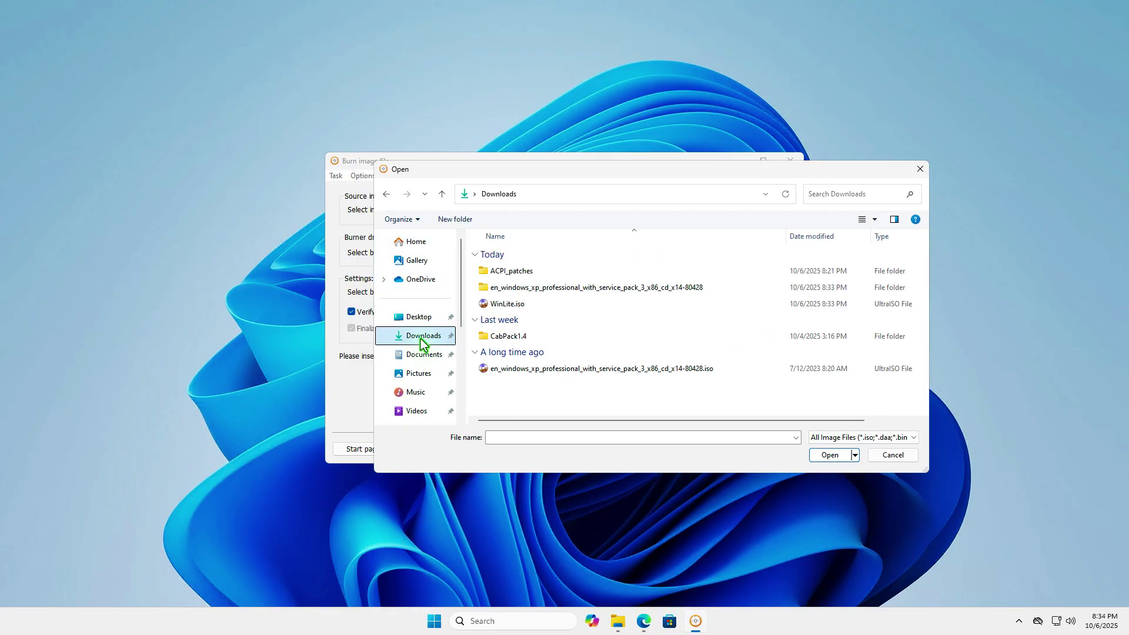
pyautogui.click(541, 308)
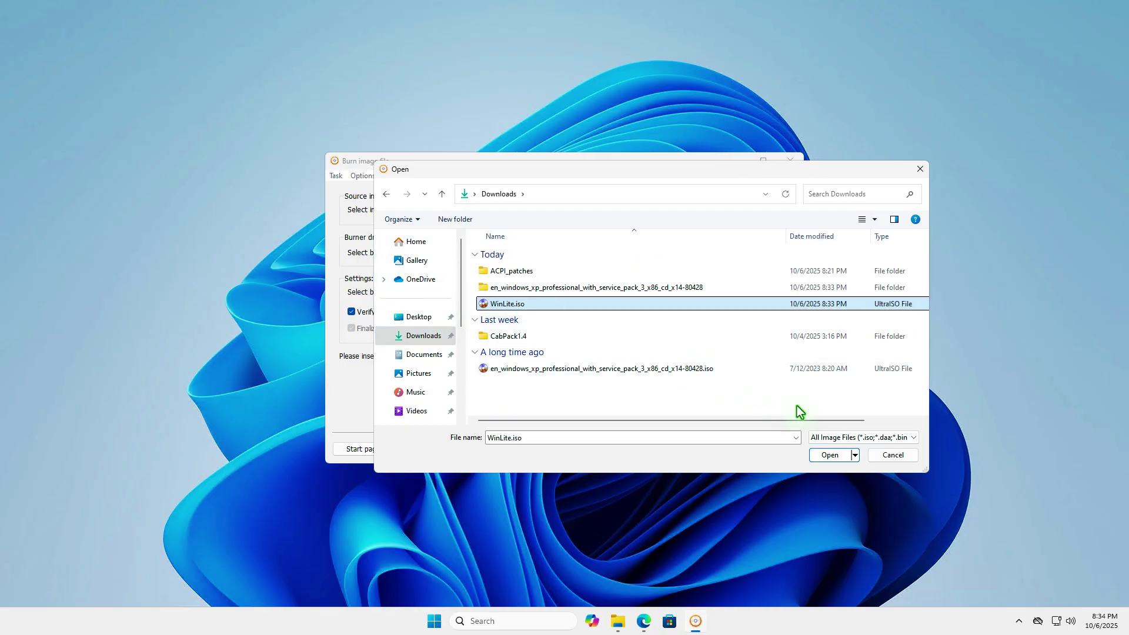
pyautogui.click(829, 455)
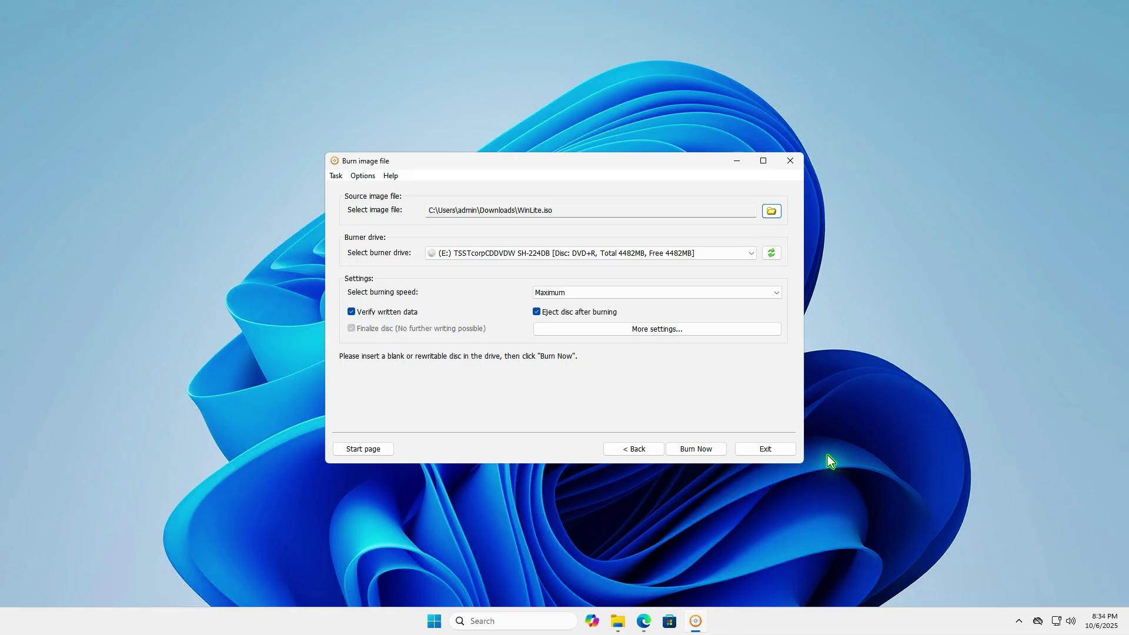
pyautogui.click(613, 293)
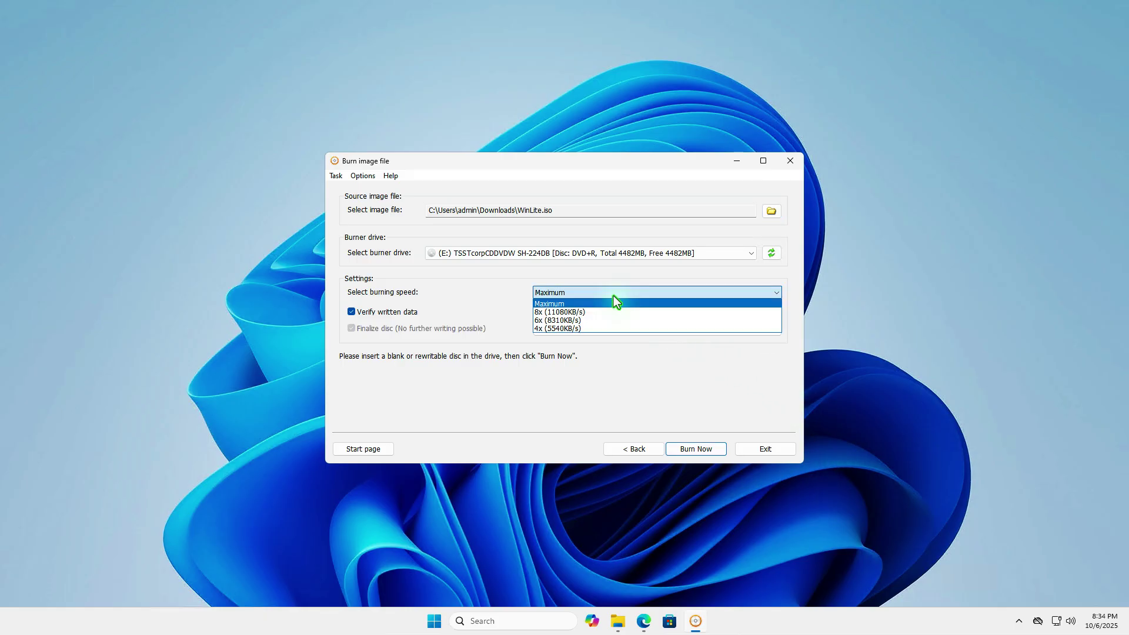
pyautogui.click(598, 328)
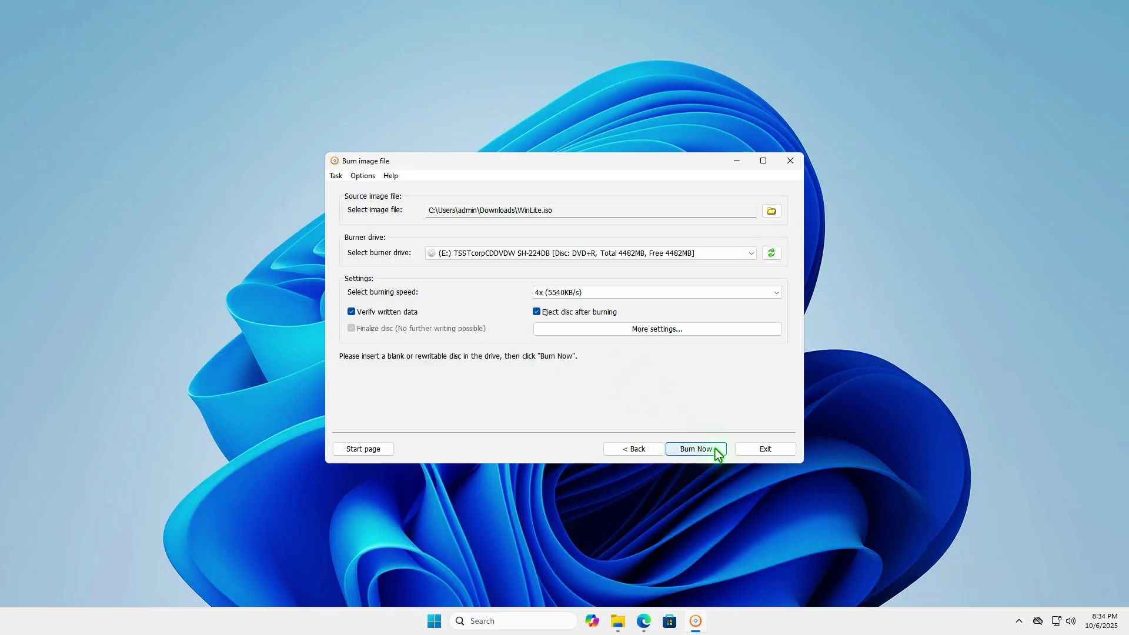
pyautogui.click(715, 450)
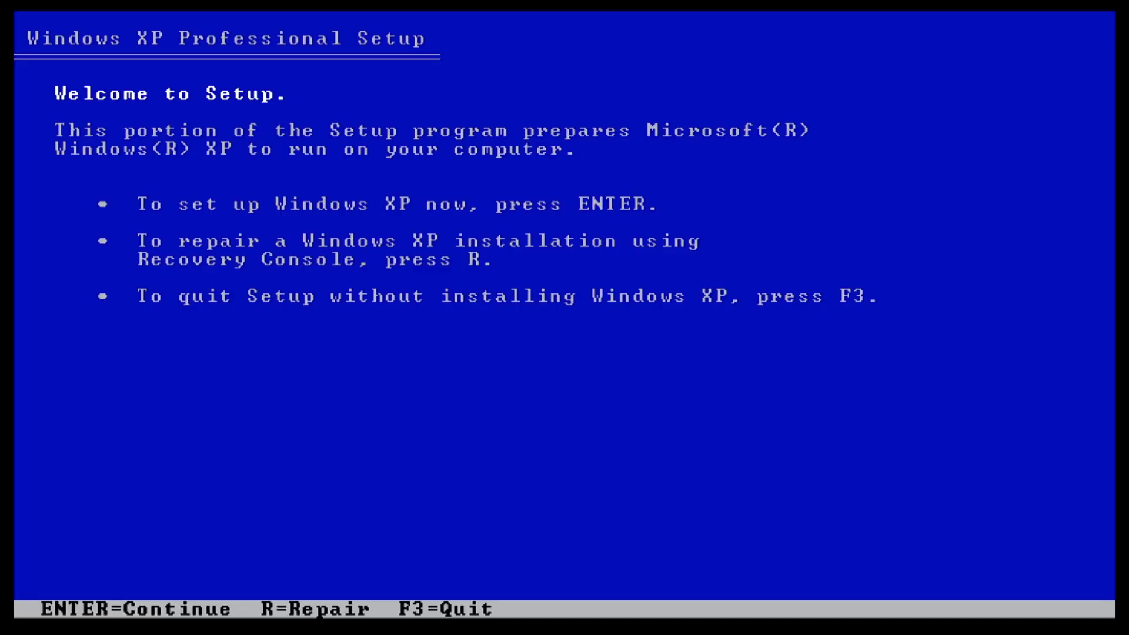
# Step: Start XP Setup, agree with F8, partition the 122103 MB space and choose NTFS (Quick)
pyautogui.press('Return')
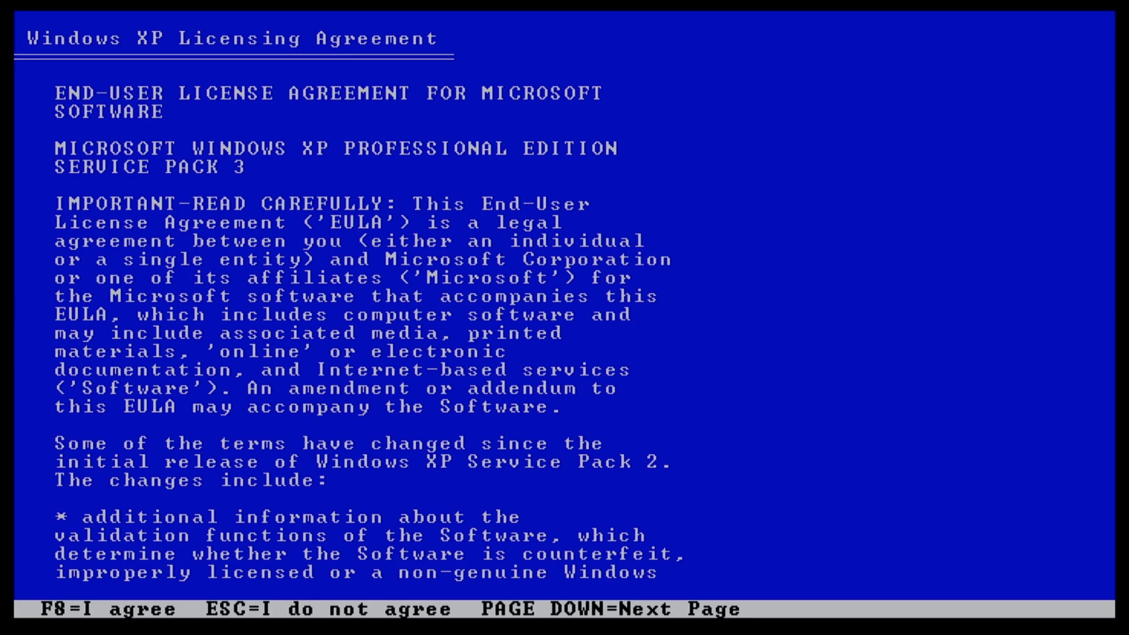
pyautogui.press('F8')
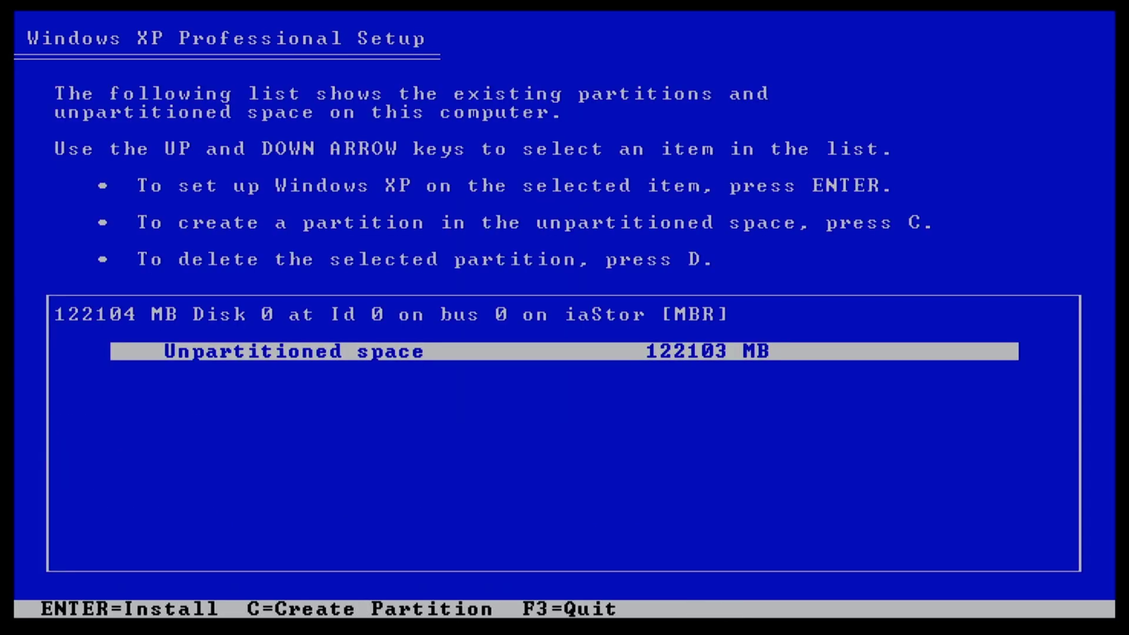
pyautogui.press('Return')
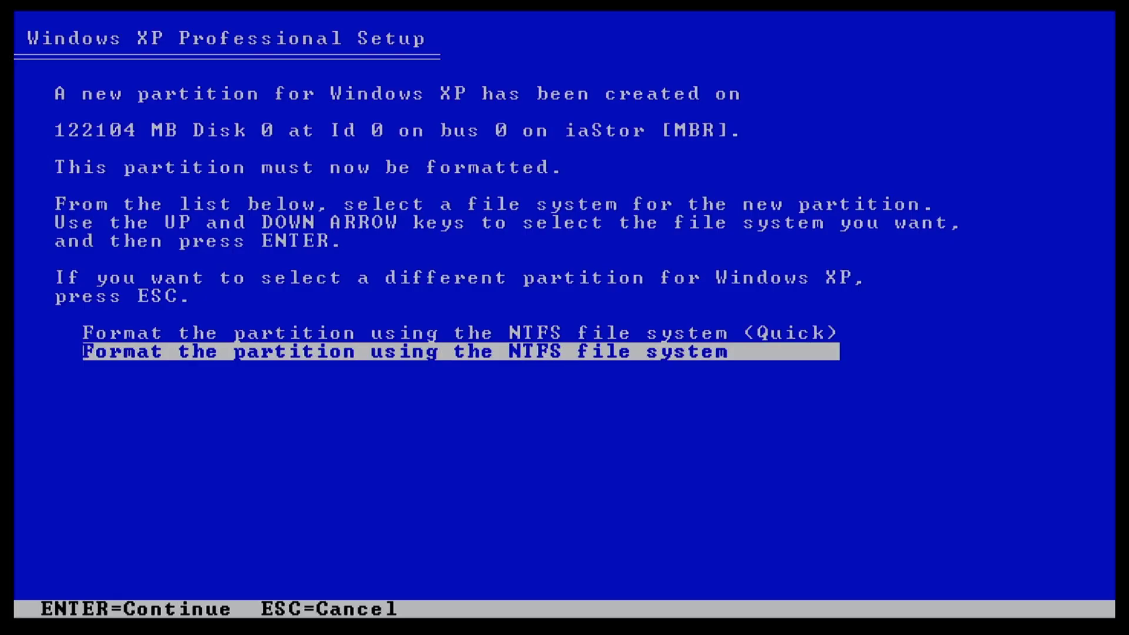
pyautogui.press('Up')
pyautogui.press('Return')
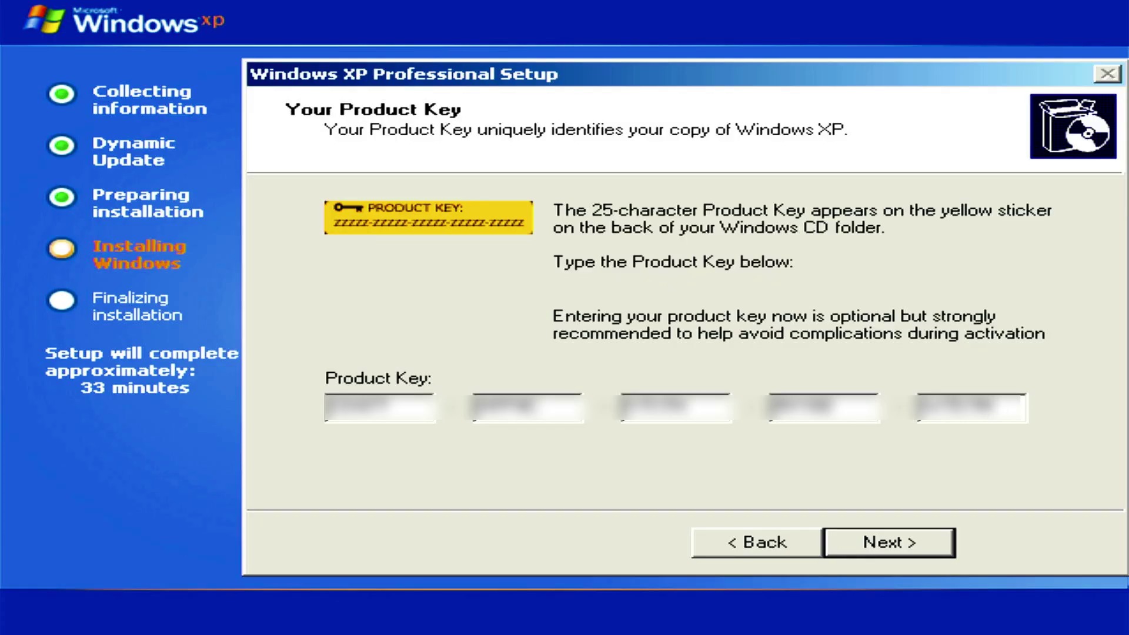
# Step: Keep the default product key, computer name and date and time settings
pyautogui.click(933, 552)
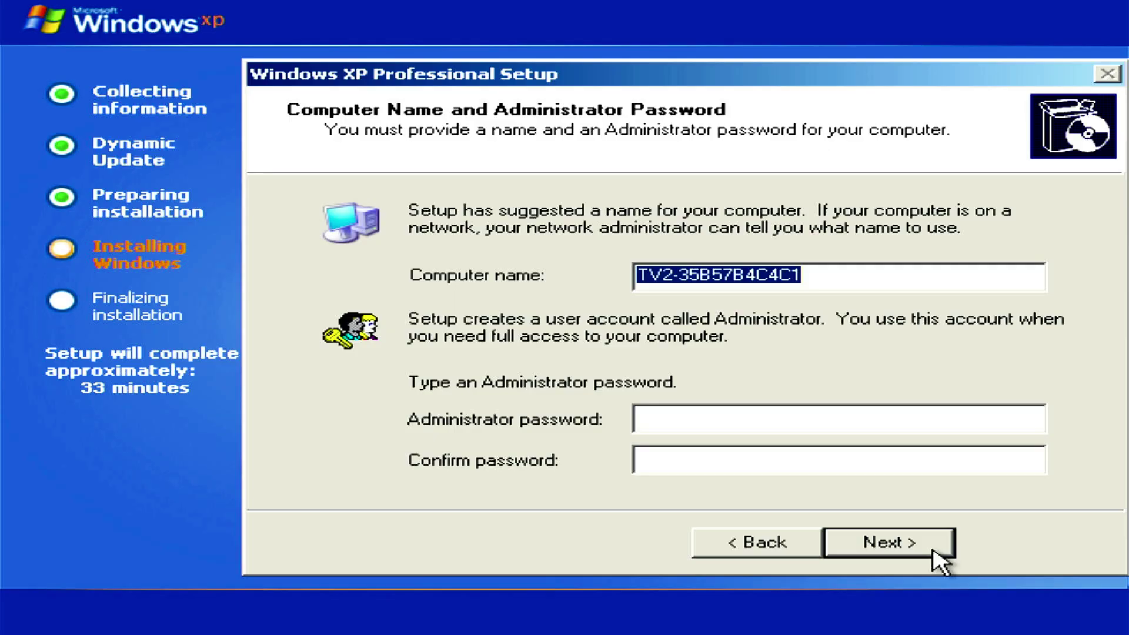
pyautogui.press('alt')
pyautogui.click(934, 551)
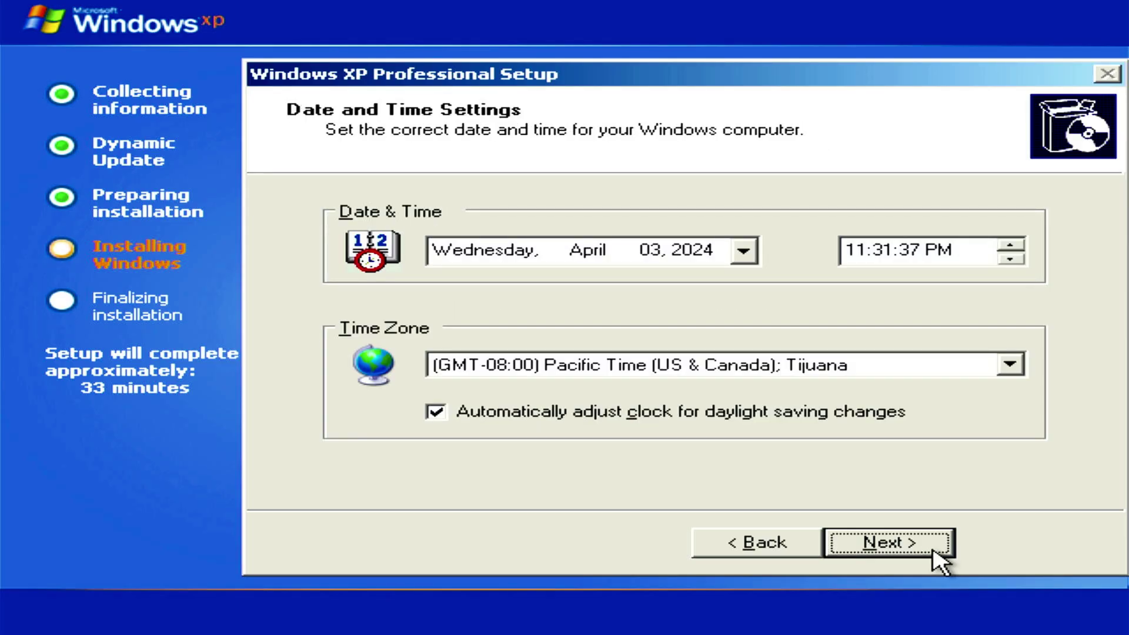
pyautogui.click(934, 552)
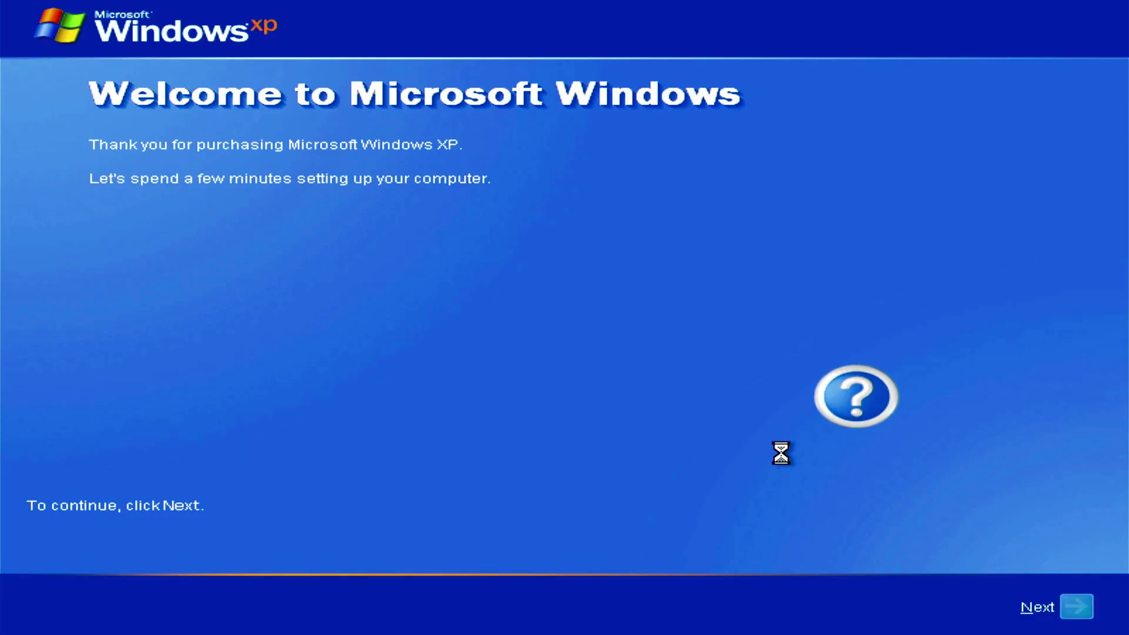
# Step: Decline automatic updates, create the user account 'admin', and finish setup to reach the desktop
pyautogui.press('Return')
pyautogui.click(344, 350)
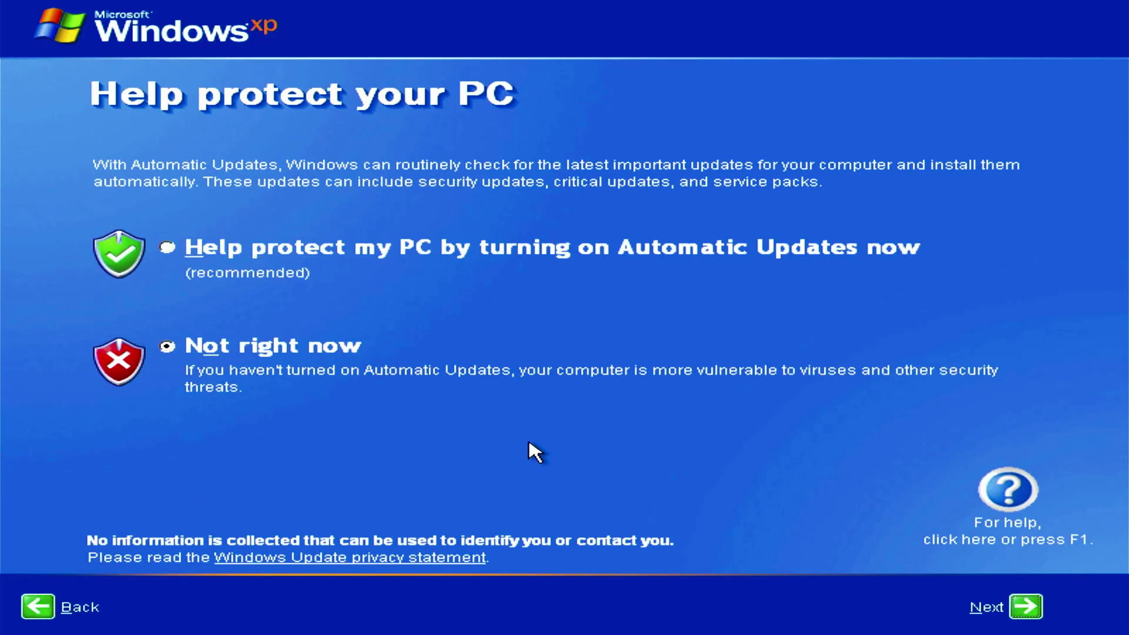
pyautogui.click(1026, 606)
pyautogui.write('adm')
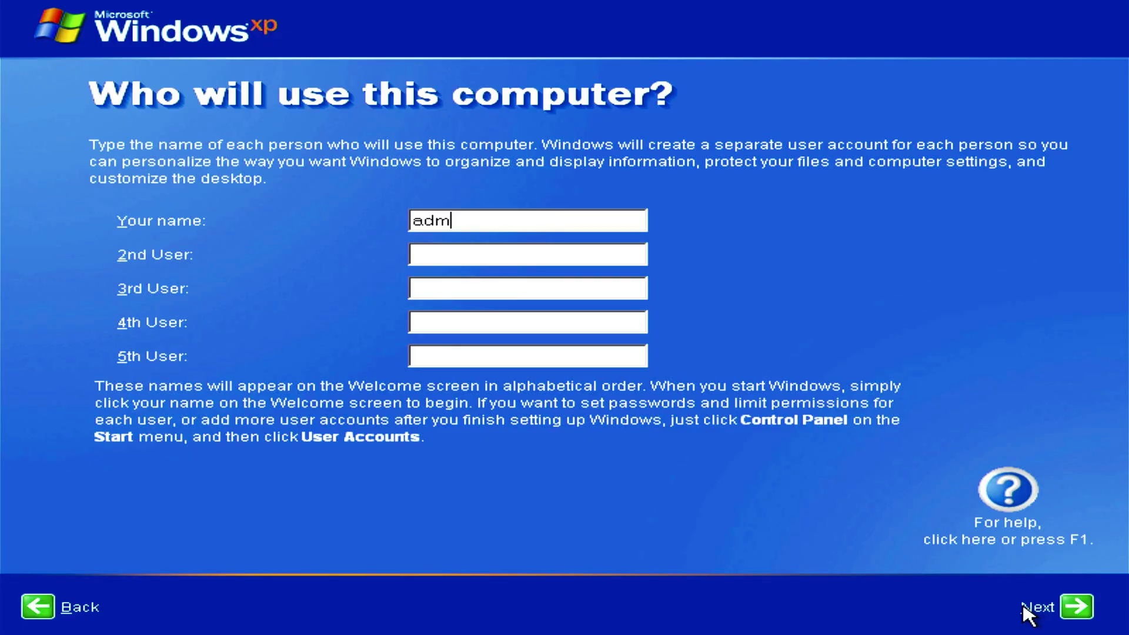
pyautogui.write('in')
pyautogui.click(1081, 612)
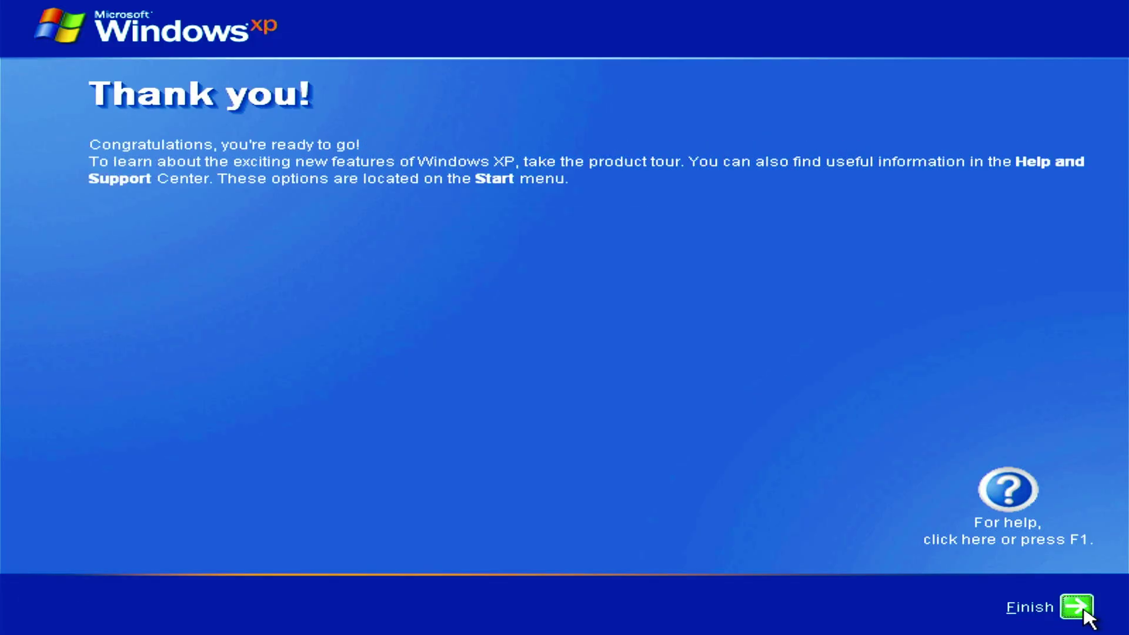
pyautogui.click(1085, 613)
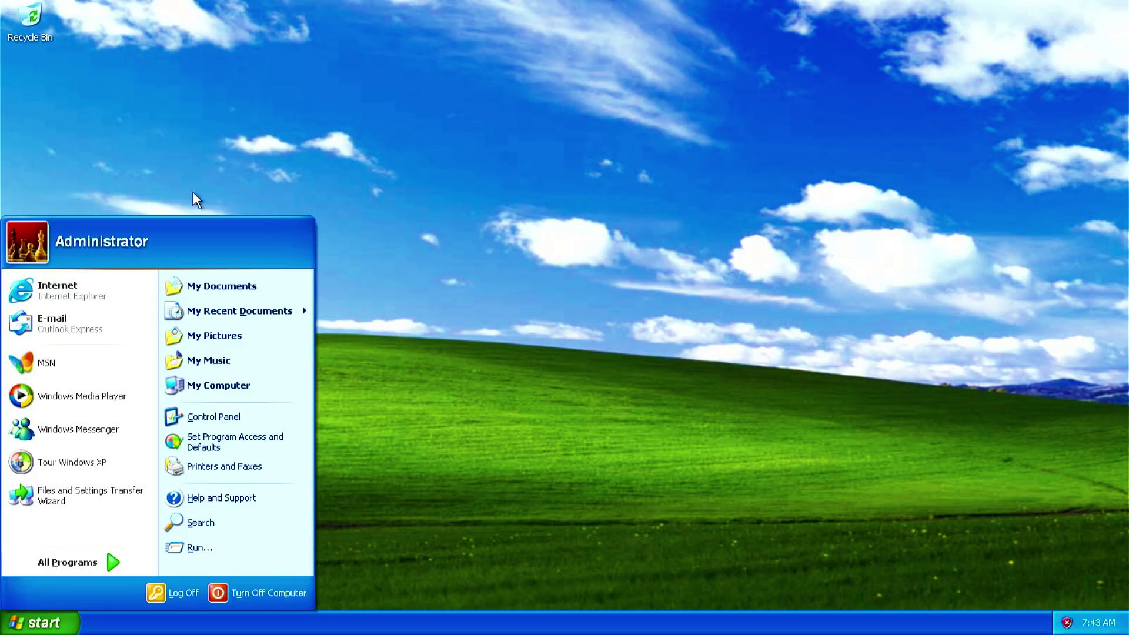
# Step: Open Device Manager from My Computer's Manage and expand IDE ATA/ATAPI controllers
pyautogui.rightClick(270, 383)
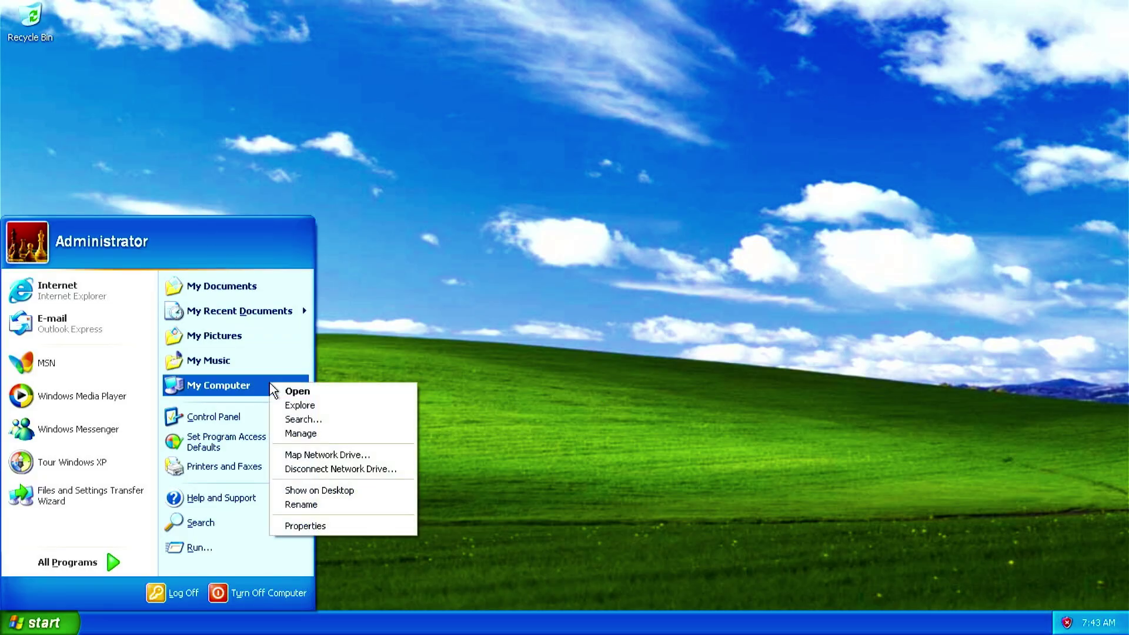
pyautogui.click(336, 435)
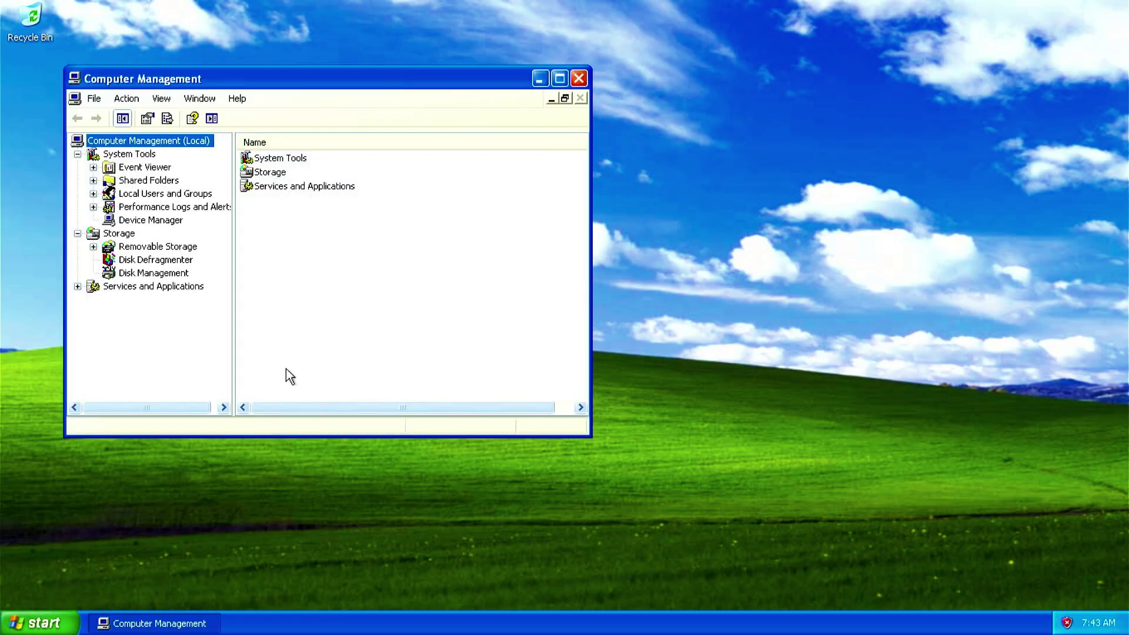
pyautogui.click(176, 225)
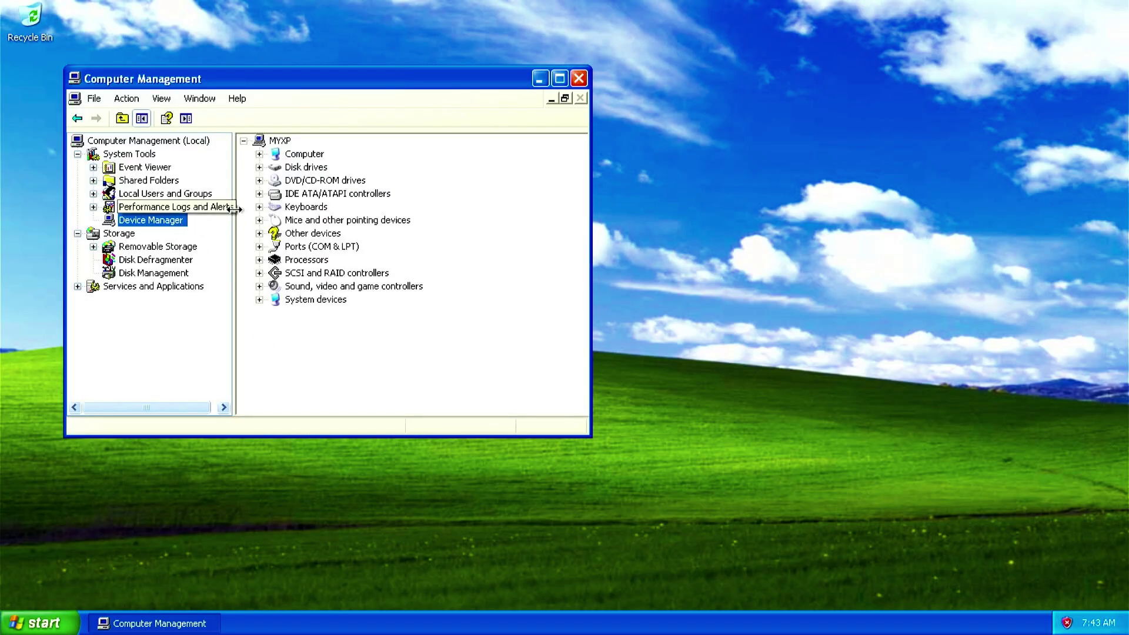
pyautogui.click(258, 194)
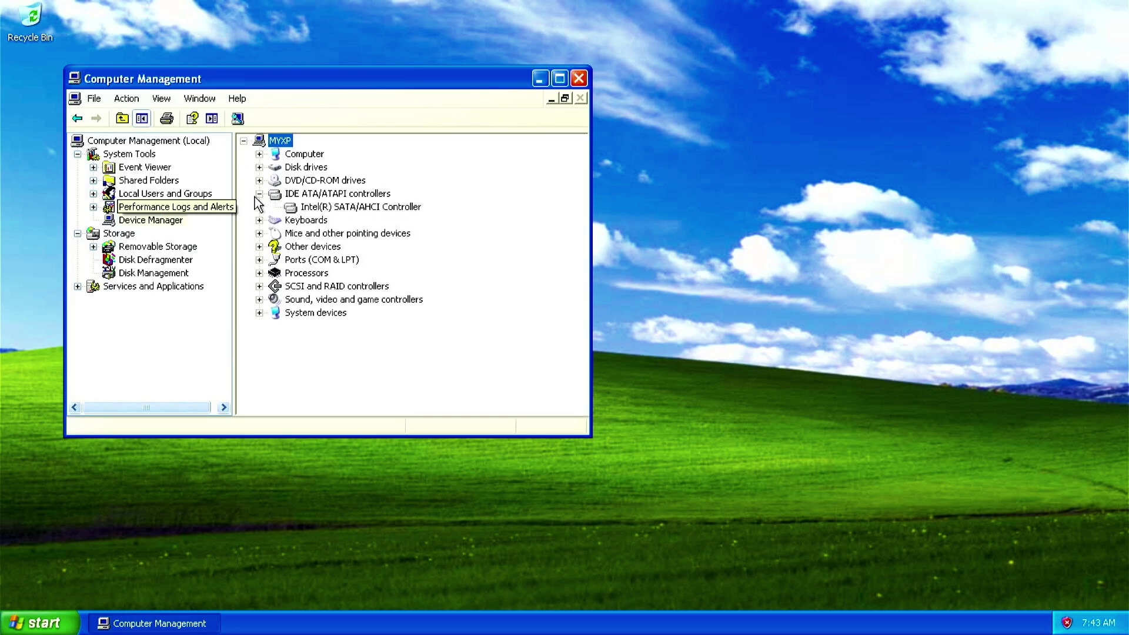
# Step: Check the Intel(R) SATA/AHCI Controller's properties, then find INTEL SSDSC2KW128G8 under Disk drives
pyautogui.click(366, 211)
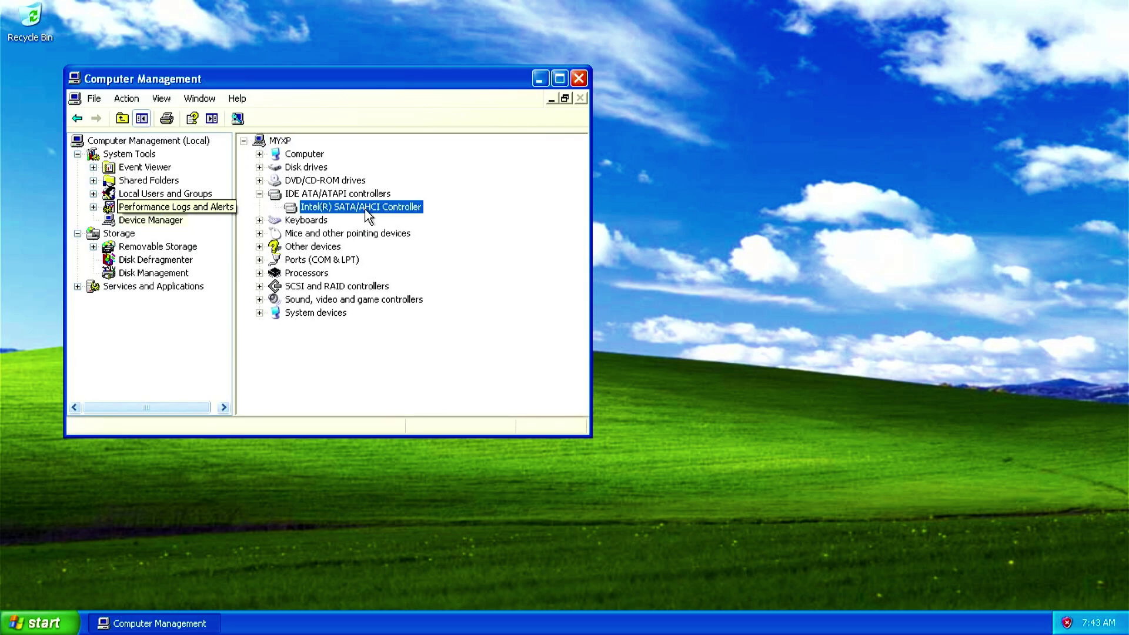
pyautogui.doubleClick(365, 208)
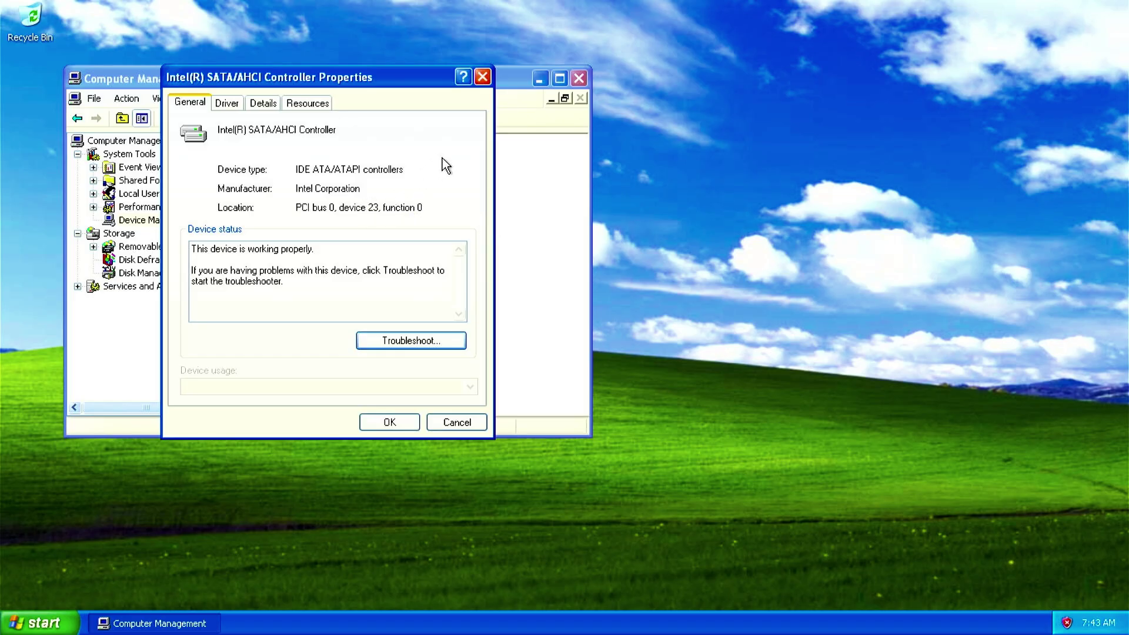
pyautogui.click(482, 79)
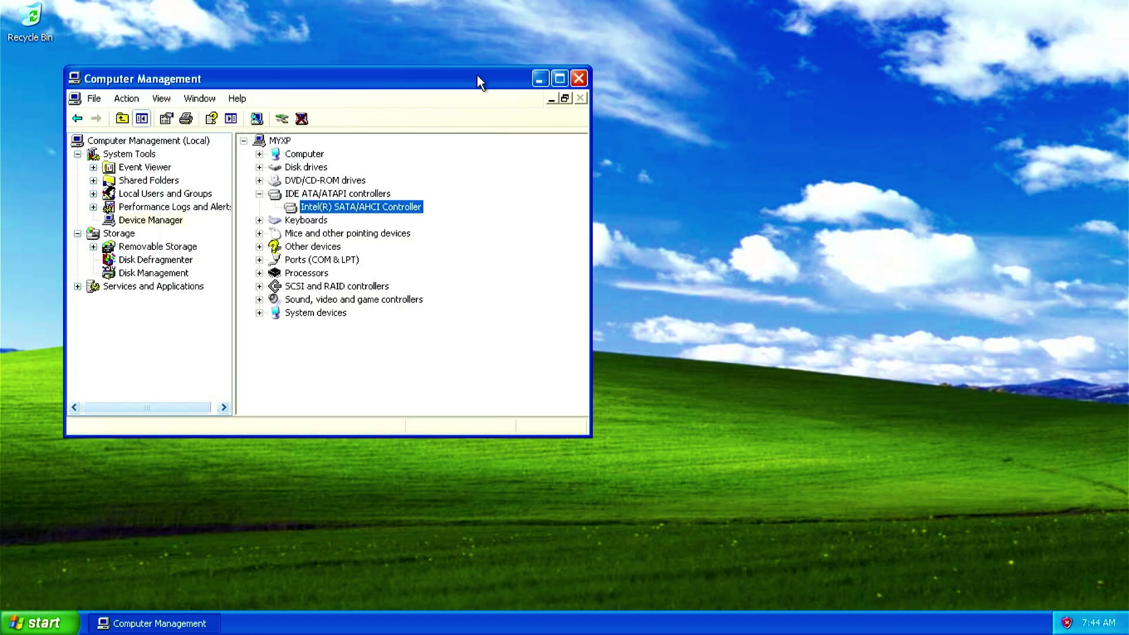
pyautogui.click(259, 167)
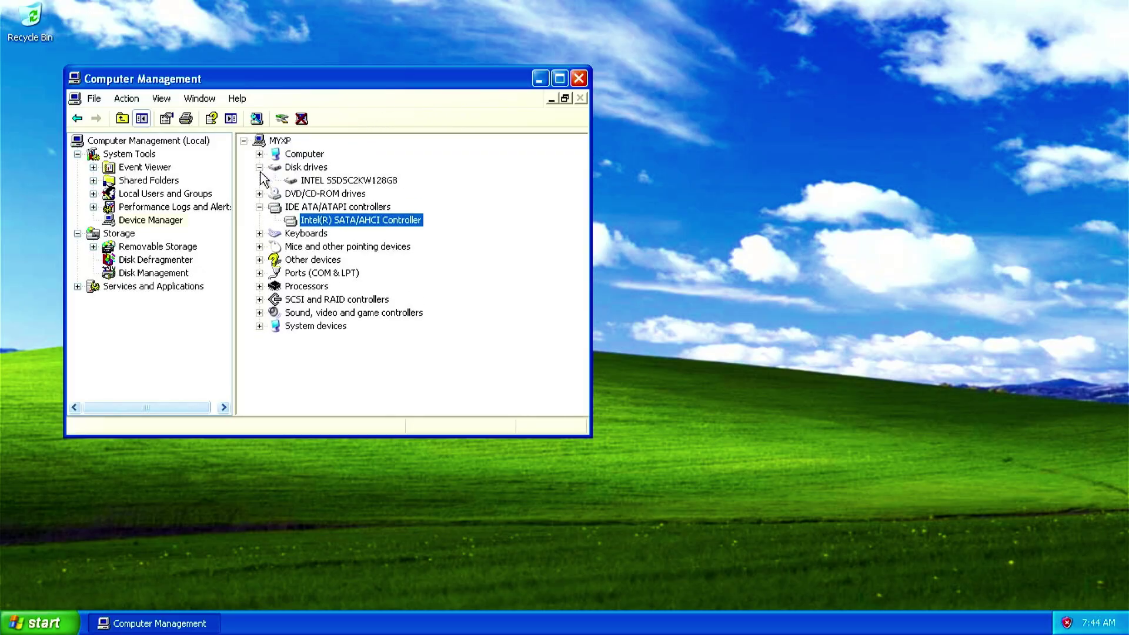
pyautogui.click(375, 181)
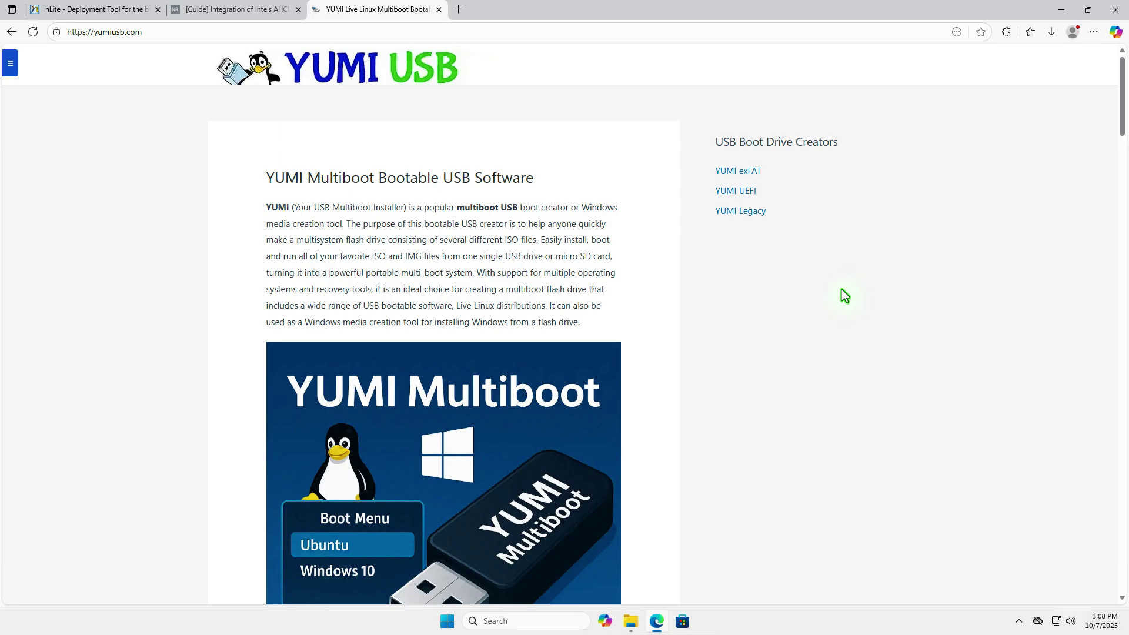
# Step: Download YUMI-2.0.9.4.exe from the YUMI Legacy Download section and launch it
pyautogui.click(759, 217)
pyautogui.scroll(-10, 767, 354)
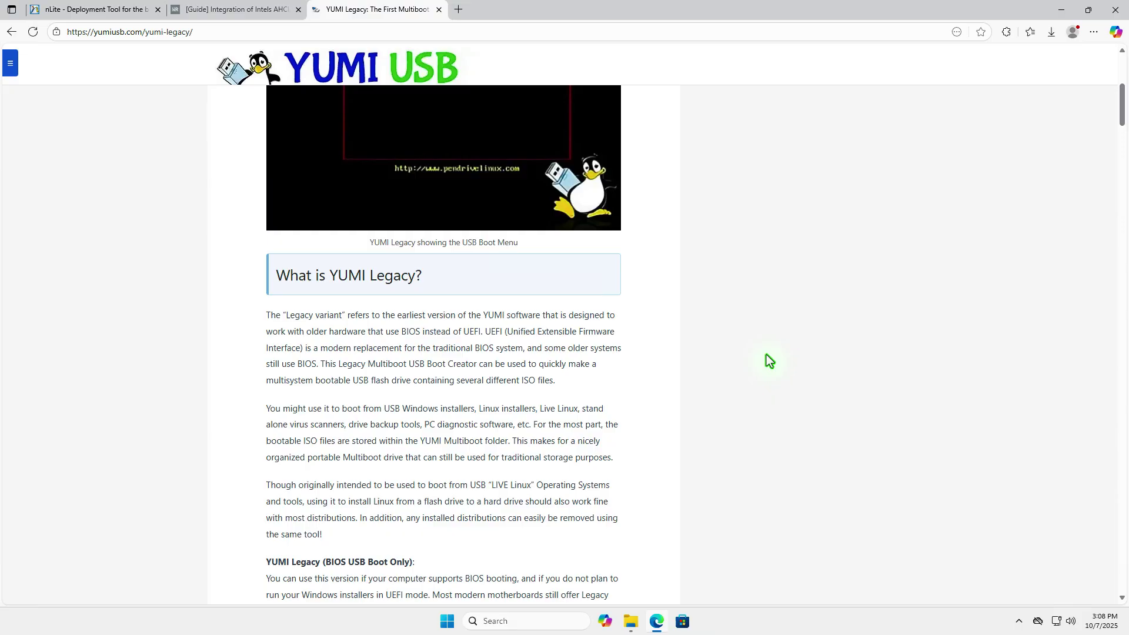
pyautogui.scroll(-12, 765, 355)
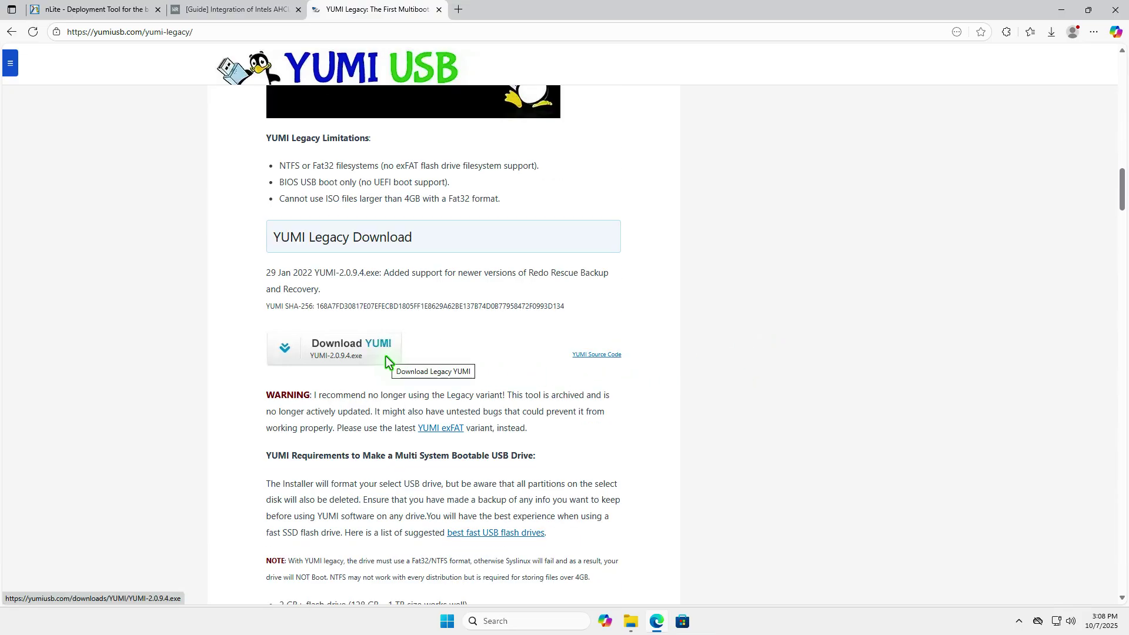
pyautogui.click(386, 357)
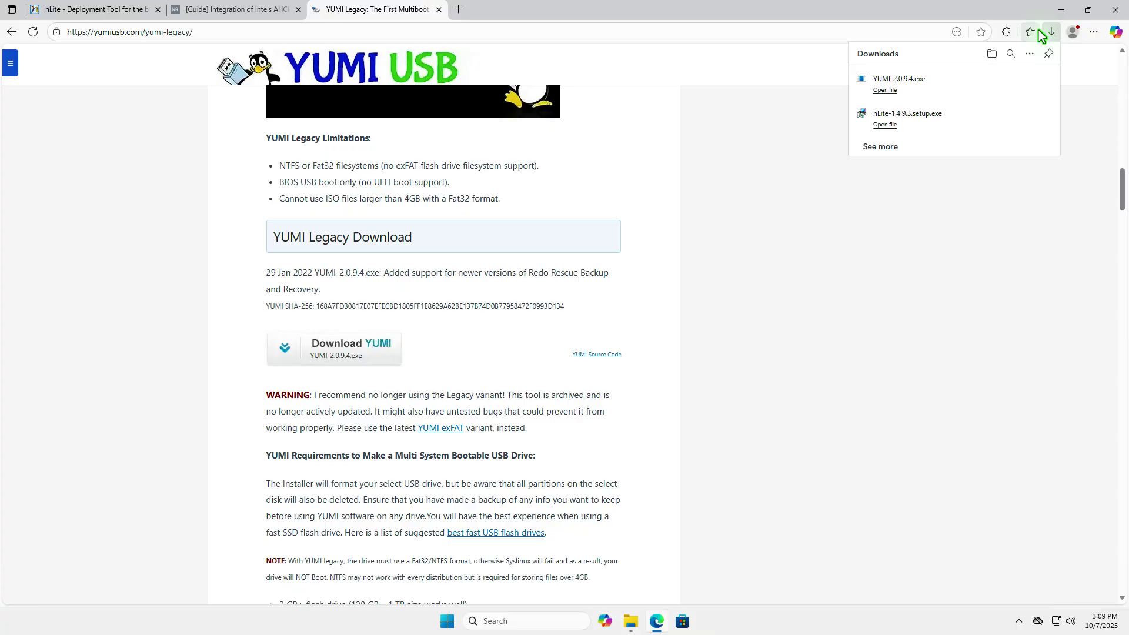
pyautogui.click(1062, 10)
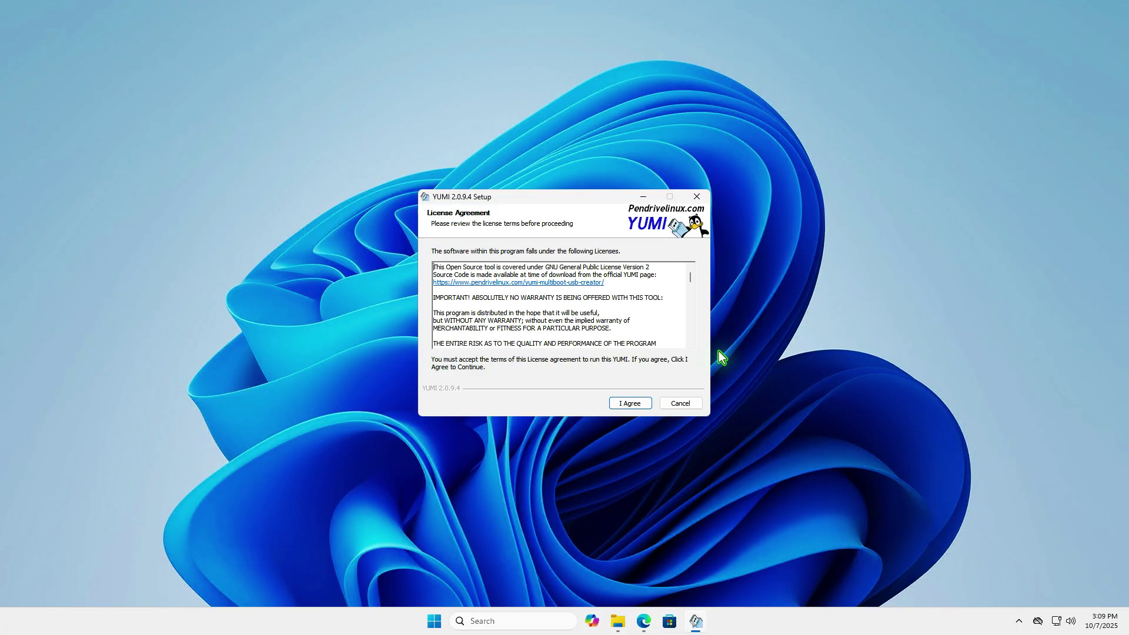
# Step: Accept the licence, pick F:\ MULTIBOOT 57GB, and enable Fat32 Format and Wipe Entire Disk 1
pyautogui.click(646, 405)
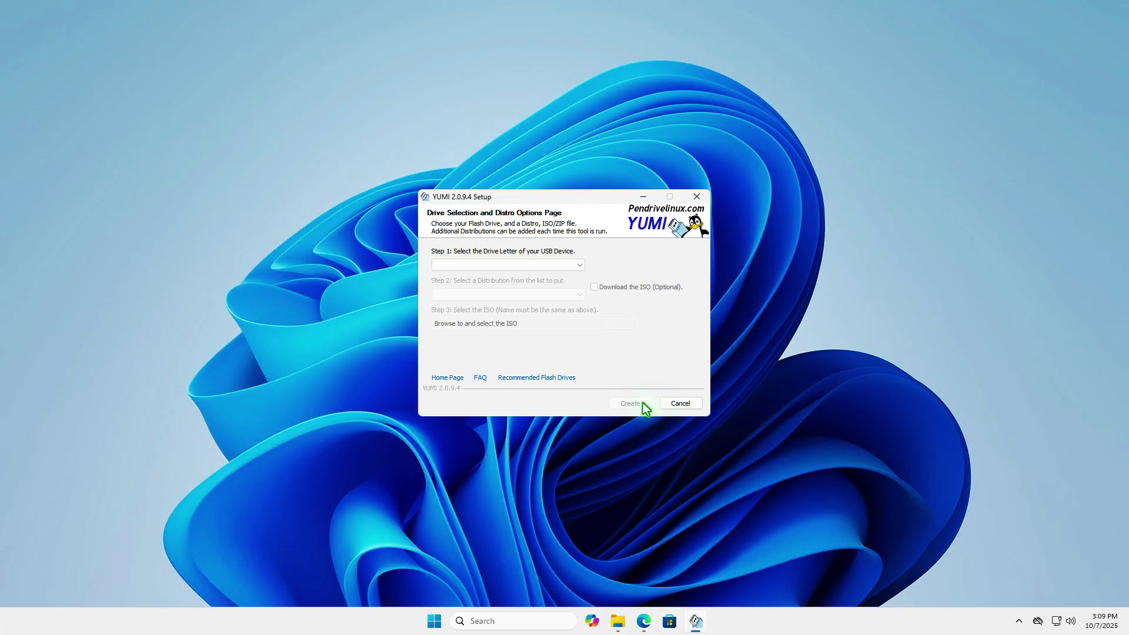
pyautogui.click(579, 267)
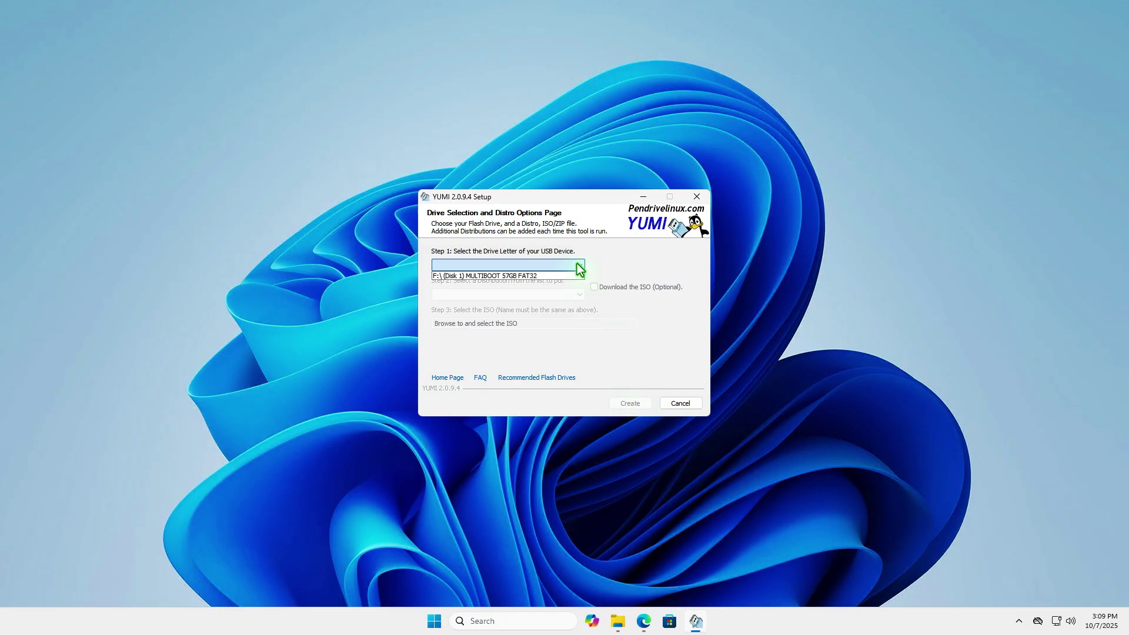
pyautogui.click(559, 276)
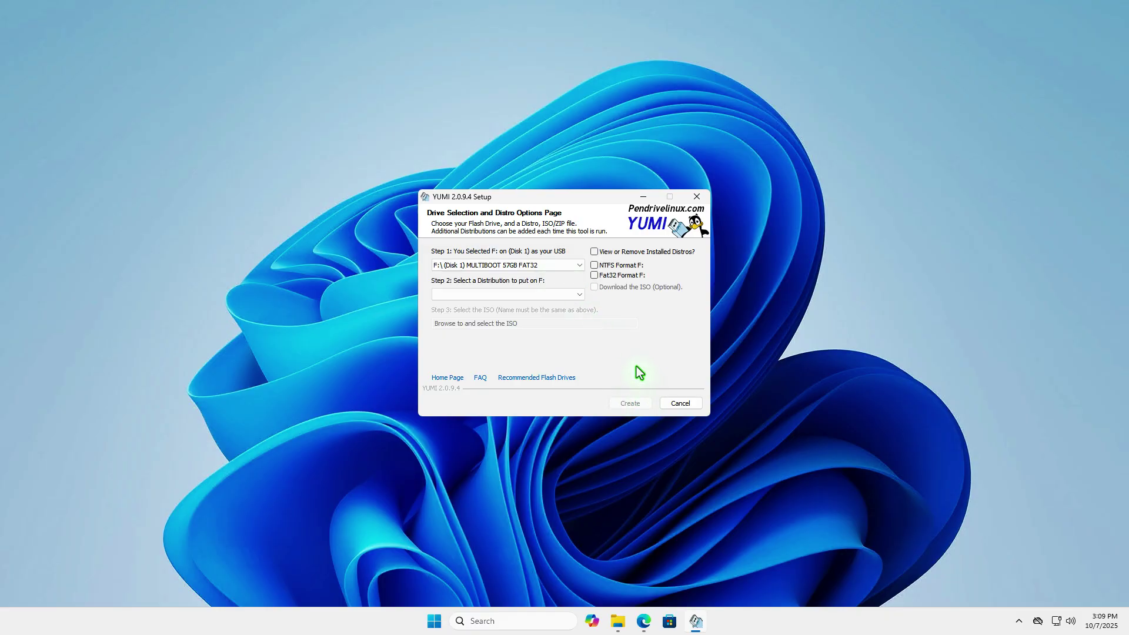
pyautogui.click(595, 276)
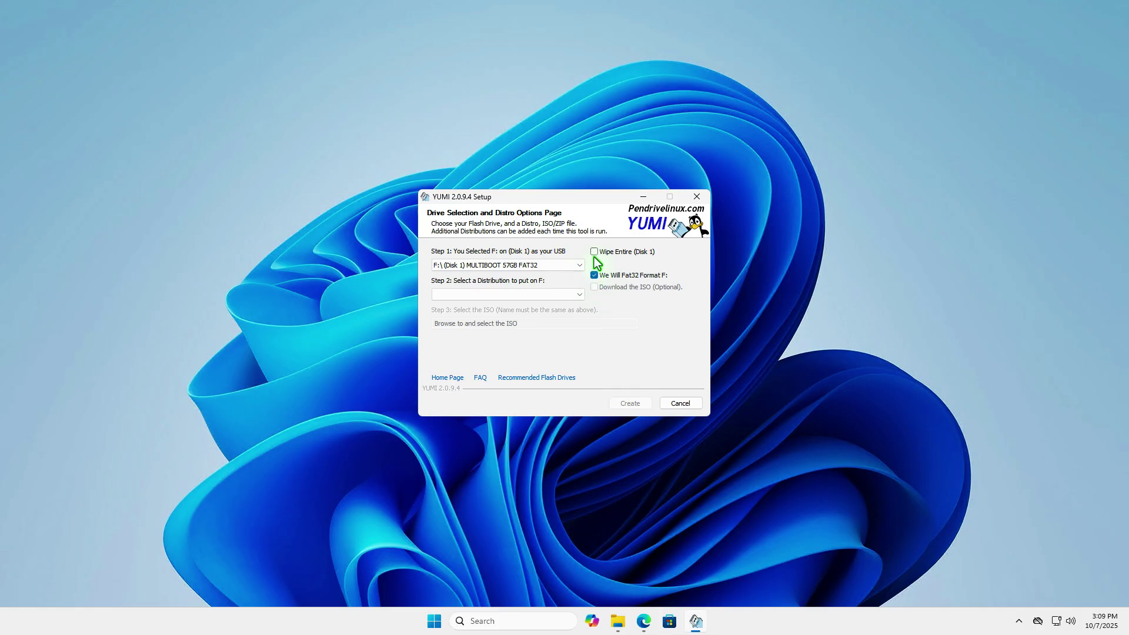
pyautogui.click(594, 252)
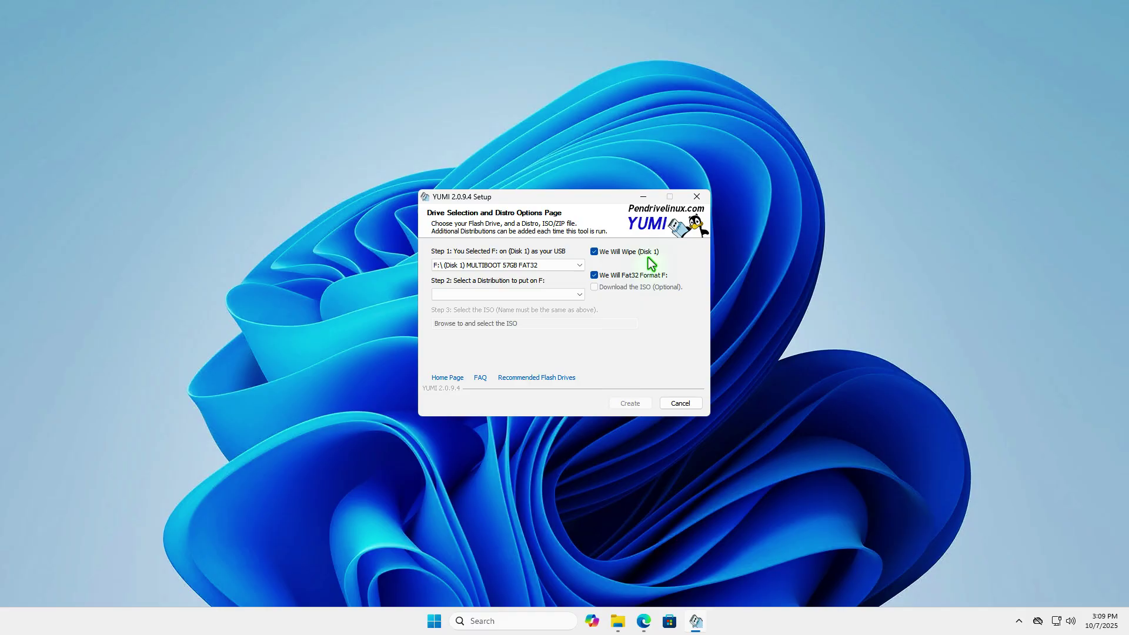
# Step: Choose Single Windows XP Installer as the distribution and select WinLite.iso from Downloads
pyautogui.click(580, 294)
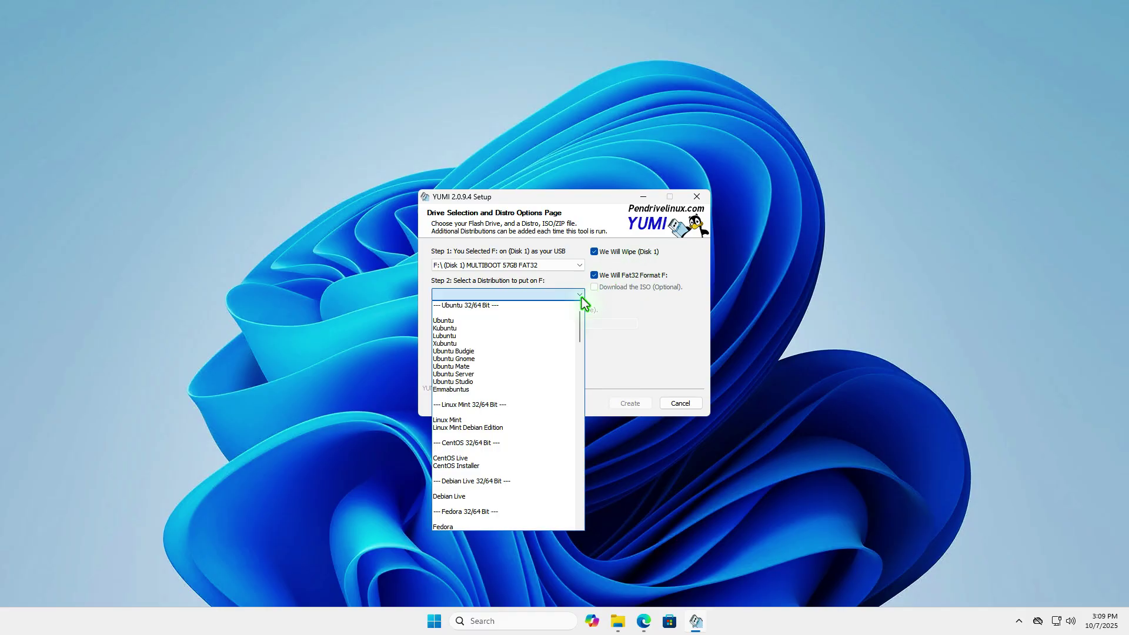
pyautogui.scroll(-20, 547, 406)
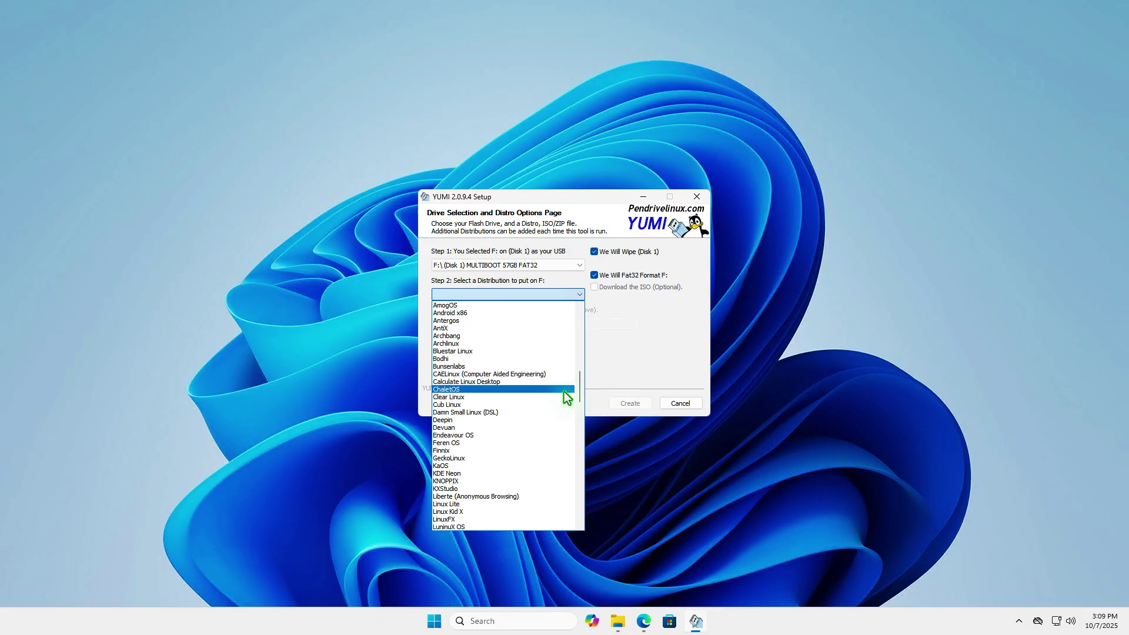
pyautogui.scroll(-20, 584, 457)
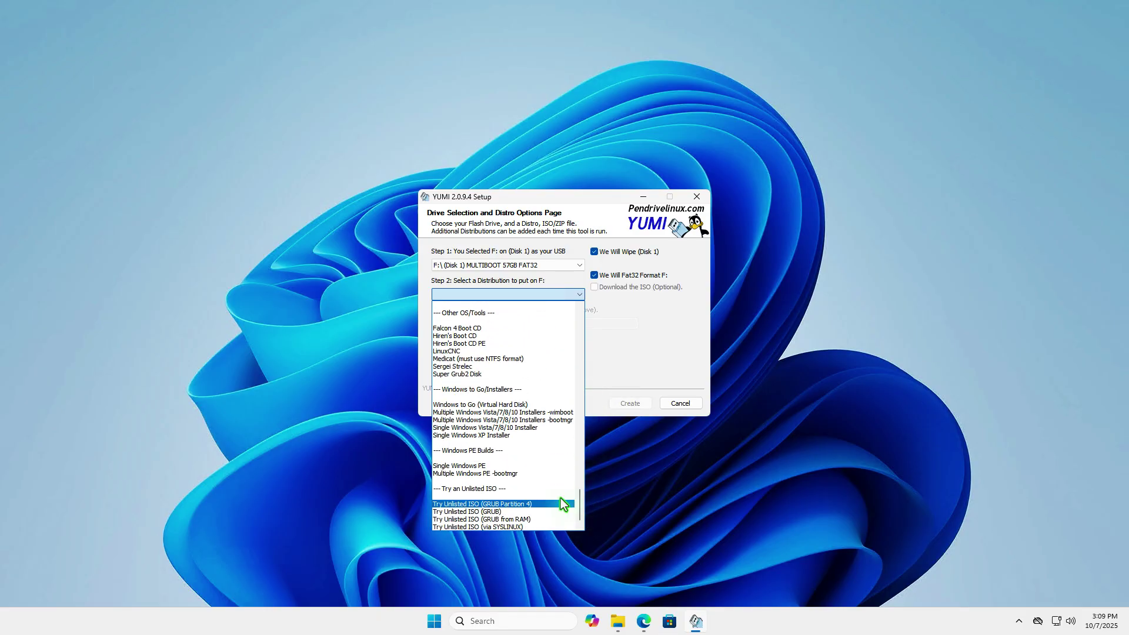
pyautogui.click(520, 436)
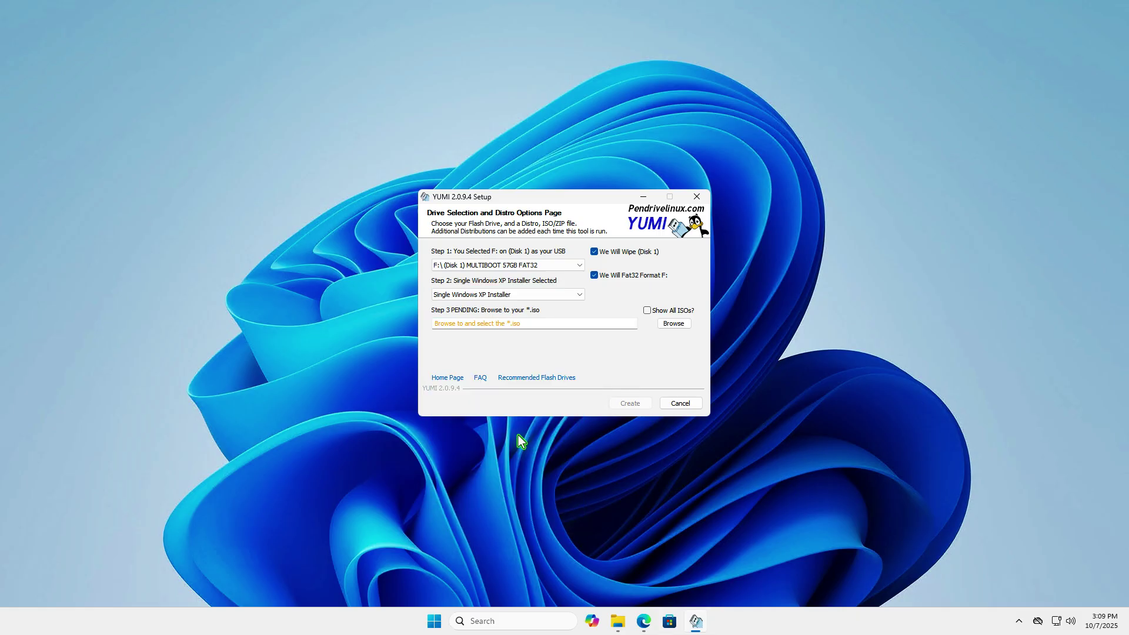
pyautogui.click(674, 327)
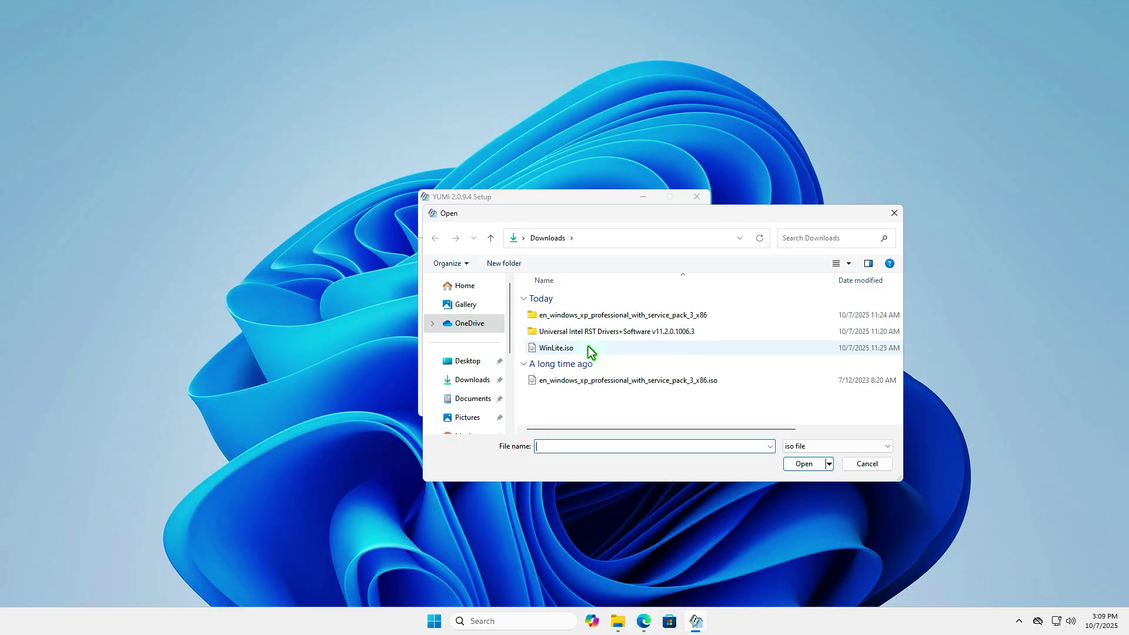
pyautogui.click(590, 351)
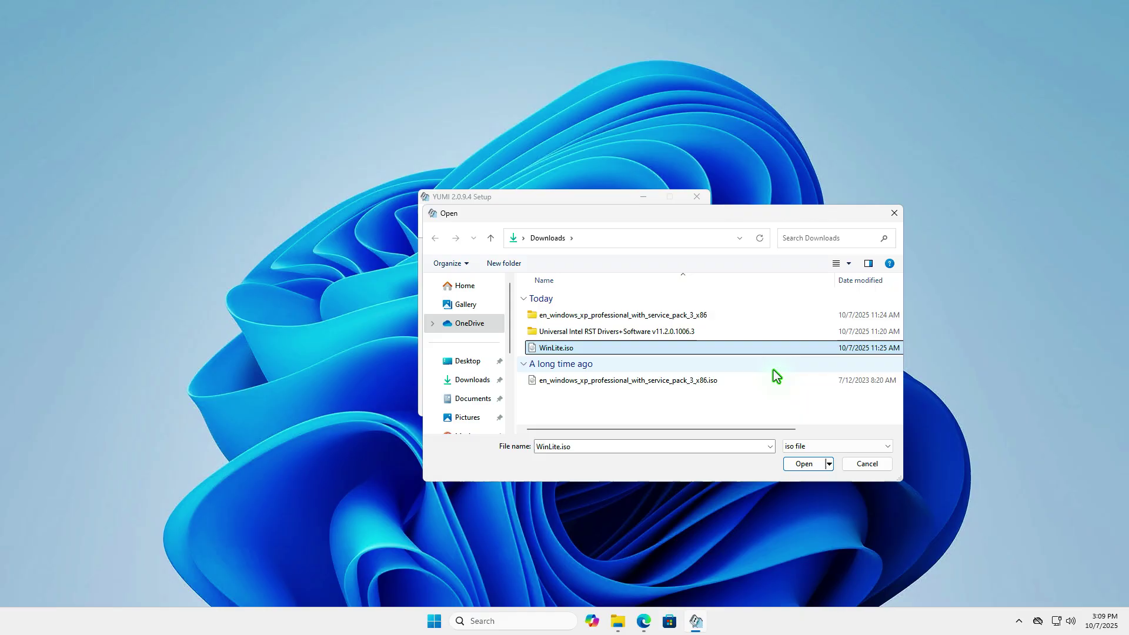
pyautogui.click(804, 464)
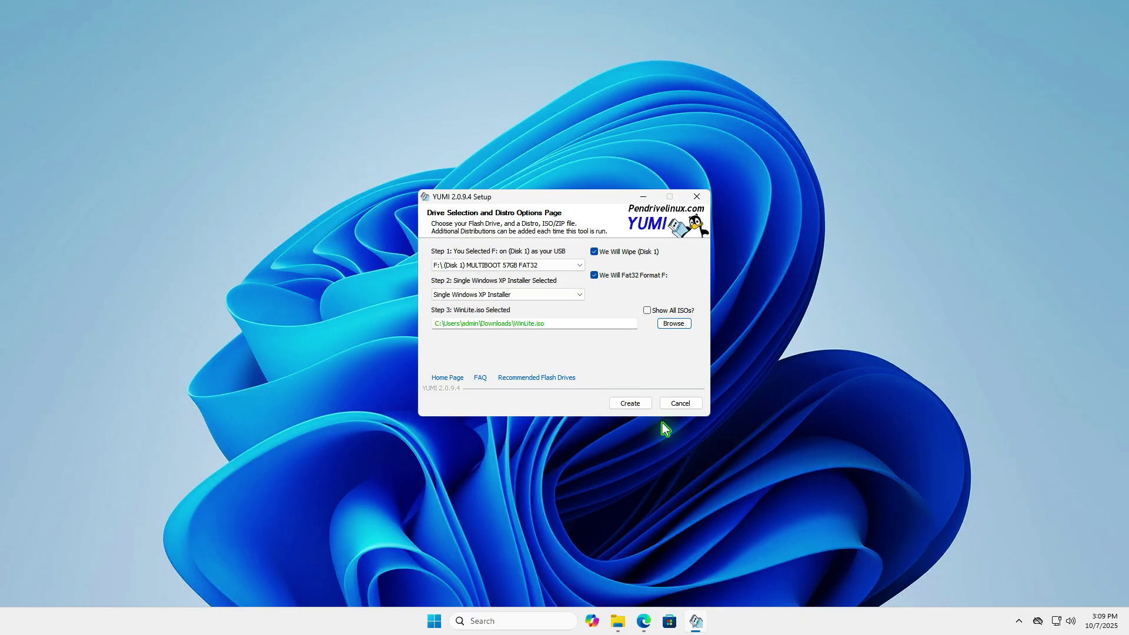
# Step: Create the drive, confirm both wipe warnings, decline adding more ISOs, and finish
pyautogui.click(643, 406)
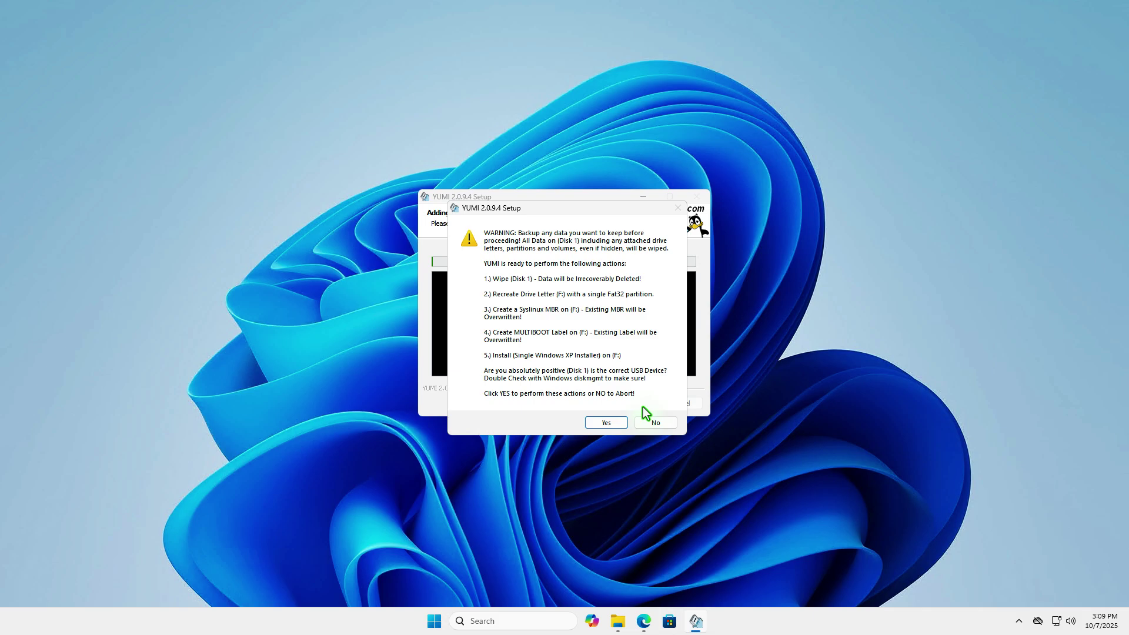
pyautogui.click(624, 422)
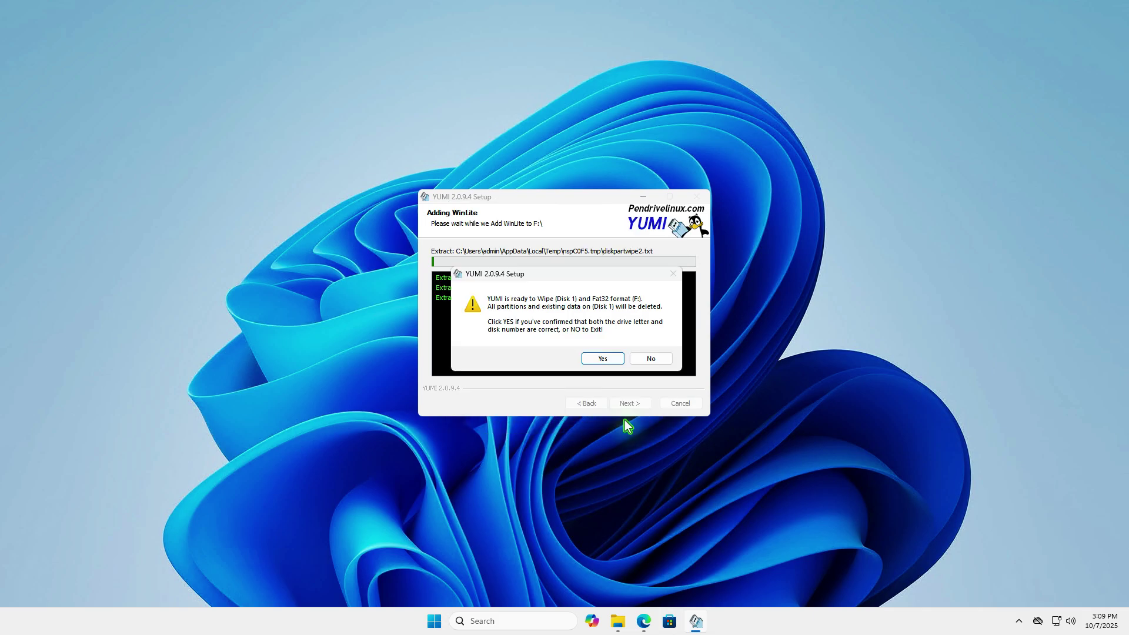
pyautogui.click(613, 360)
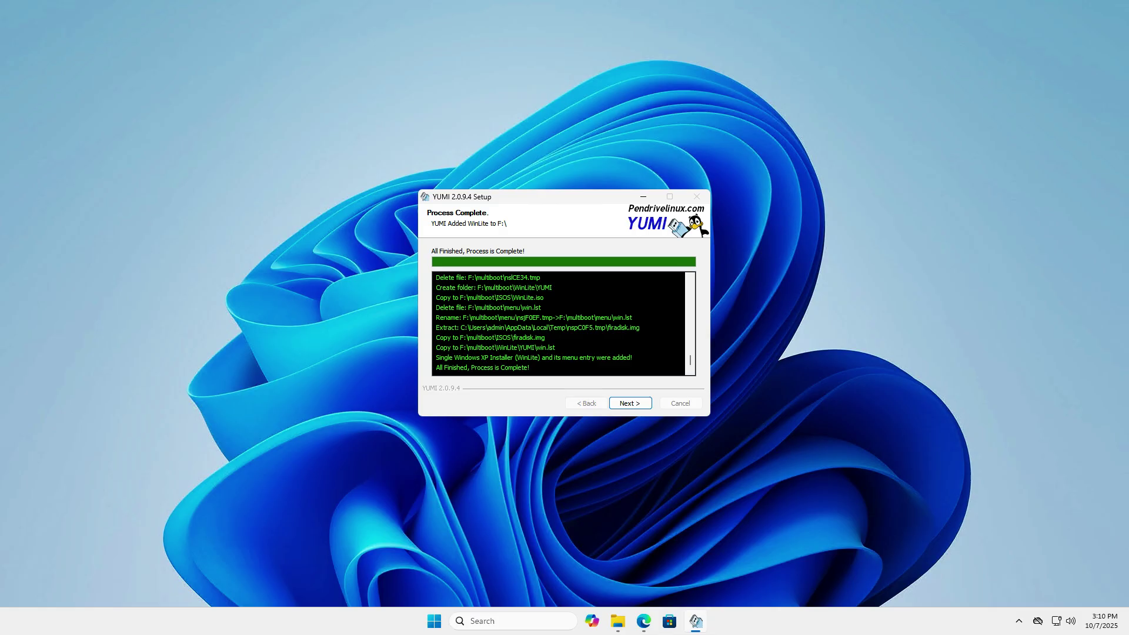
pyautogui.click(647, 404)
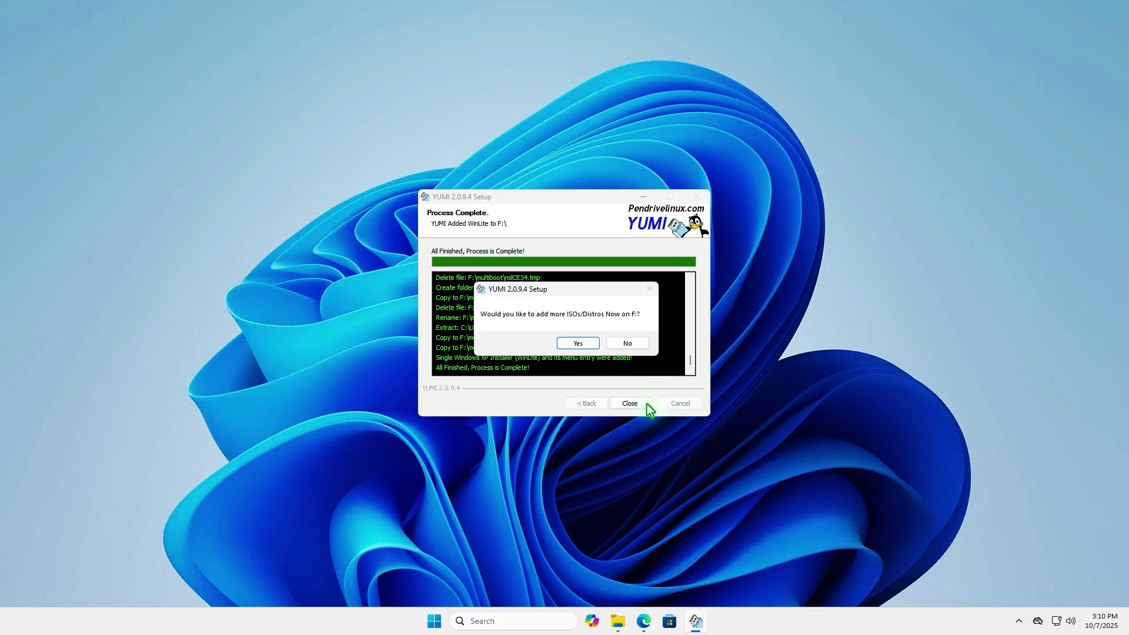
pyautogui.click(644, 348)
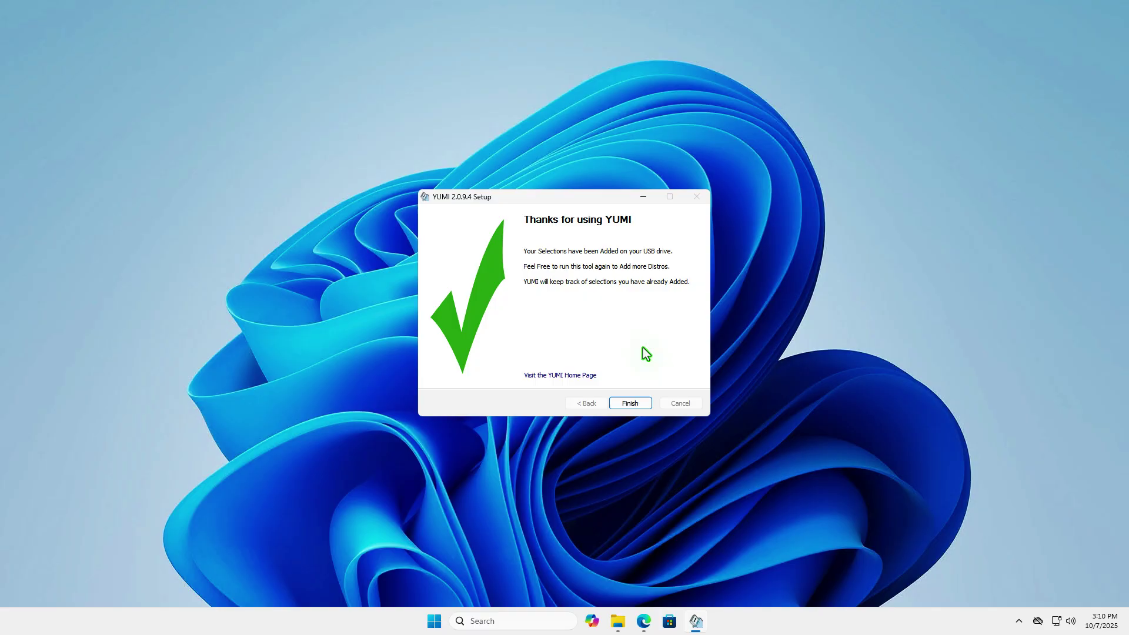
pyautogui.click(643, 404)
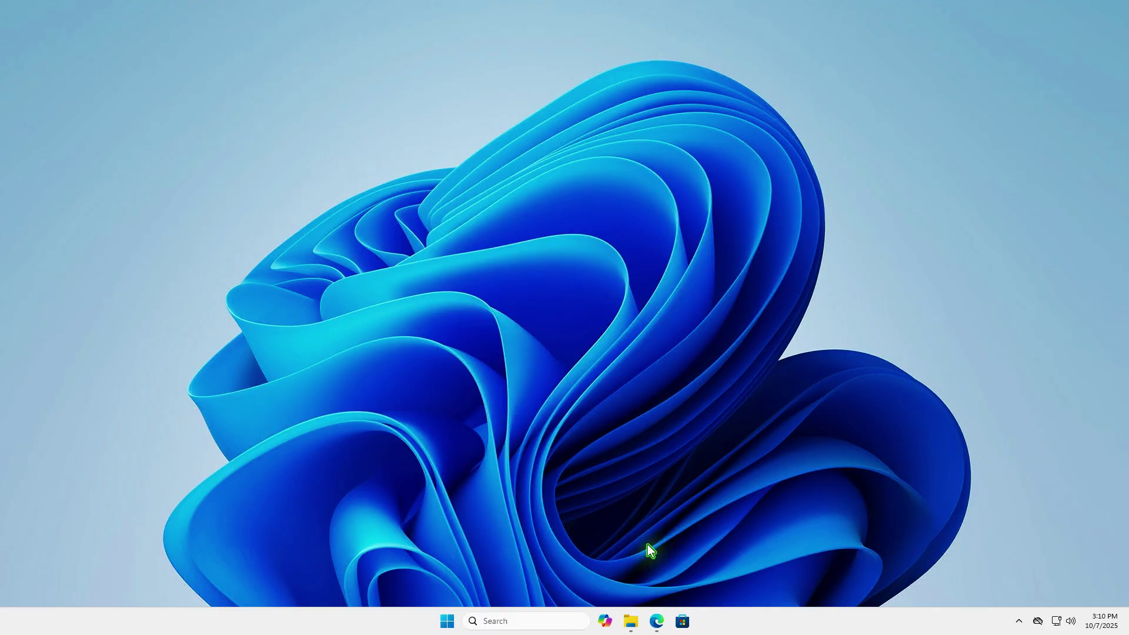
# Step: Eject the MULTIBOOT (F:) drive from This PC in File Explorer
pyautogui.click(631, 621)
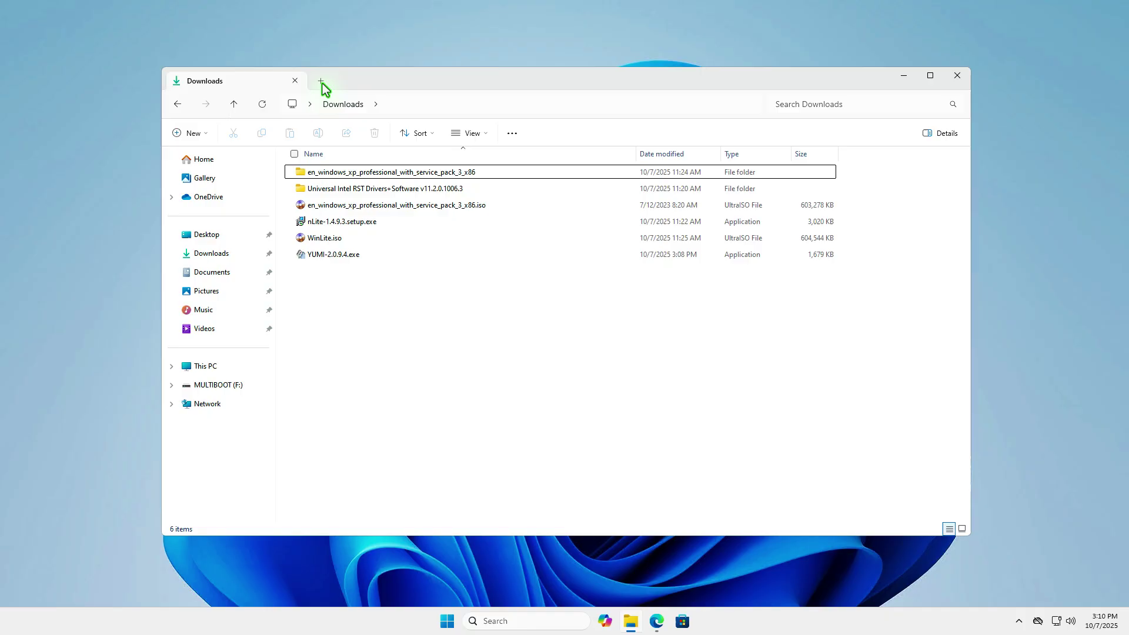
pyautogui.click(322, 82)
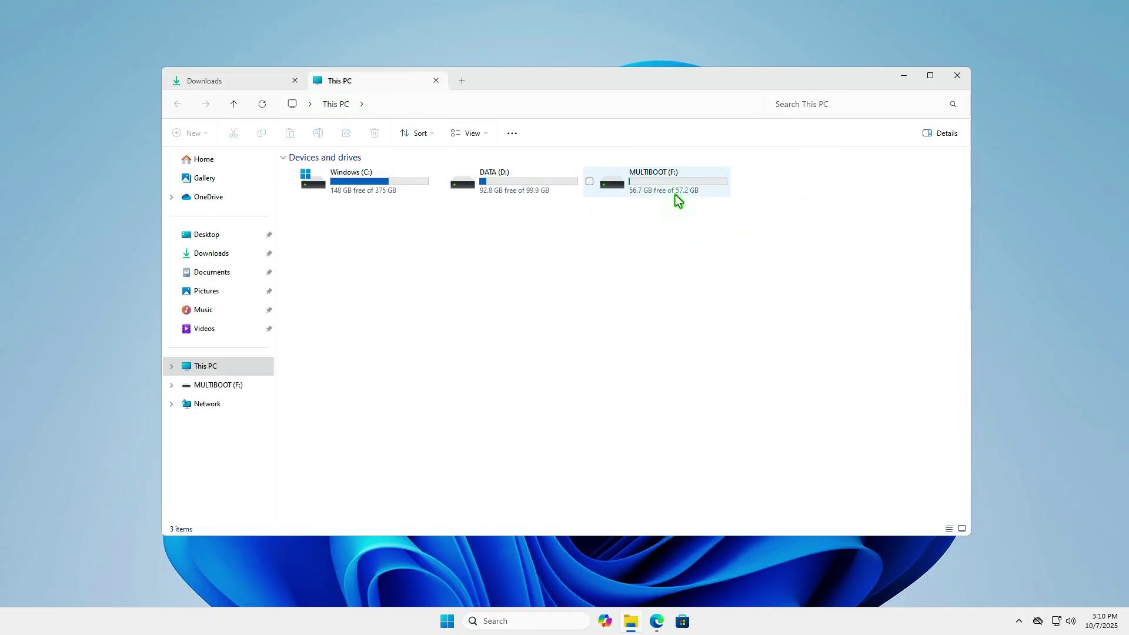
pyautogui.click(676, 195)
pyautogui.rightClick(711, 193)
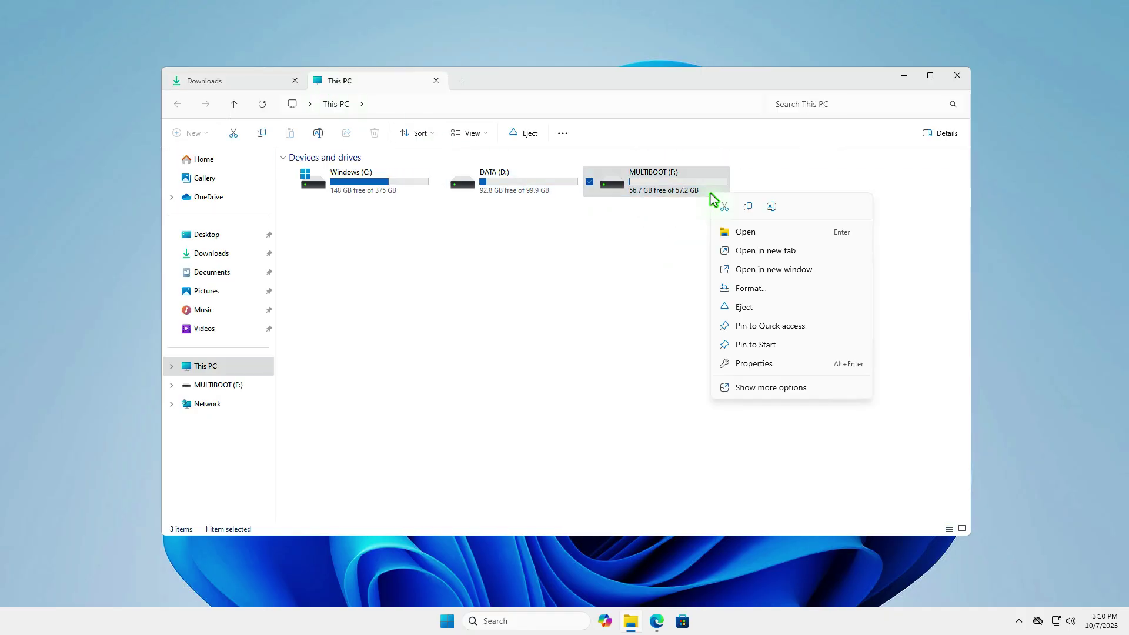
pyautogui.click(744, 307)
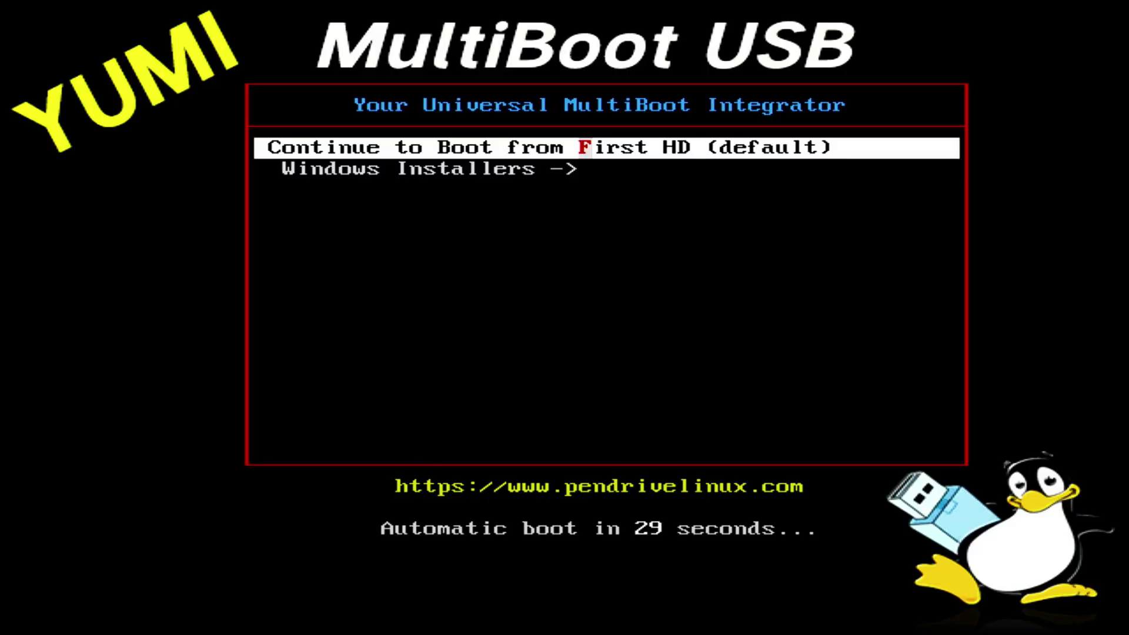
# Step: Boot 'Begin Install of Windows XP from WinLite.iso (Stage 1)' under Windows Installers
pyautogui.press('Down')
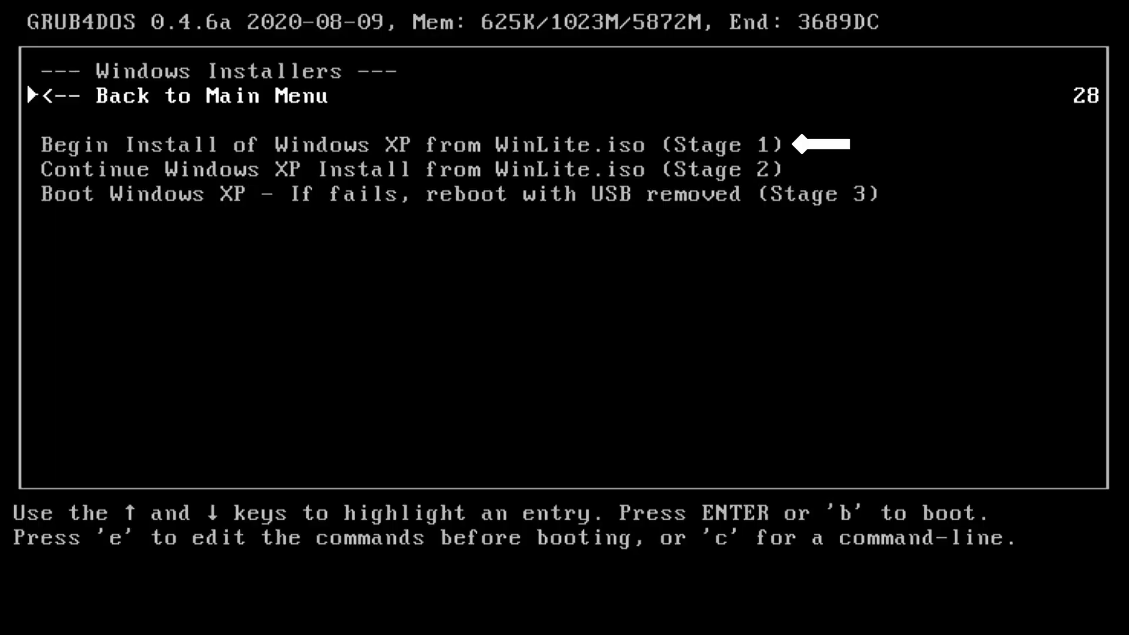
pyautogui.press('Down')
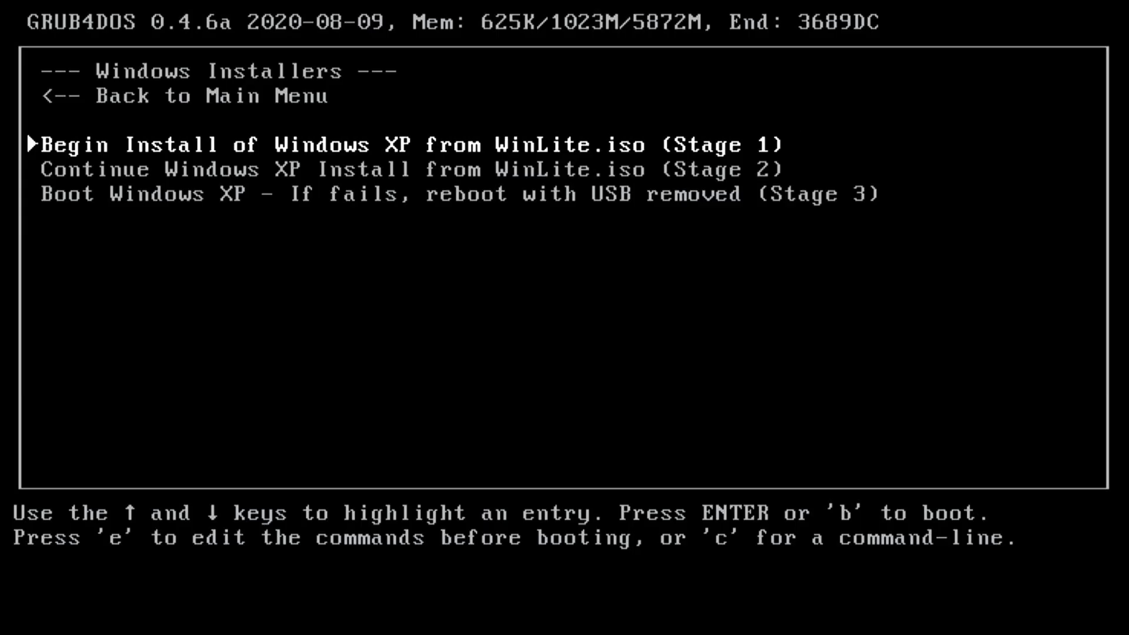
pyautogui.press('Return')
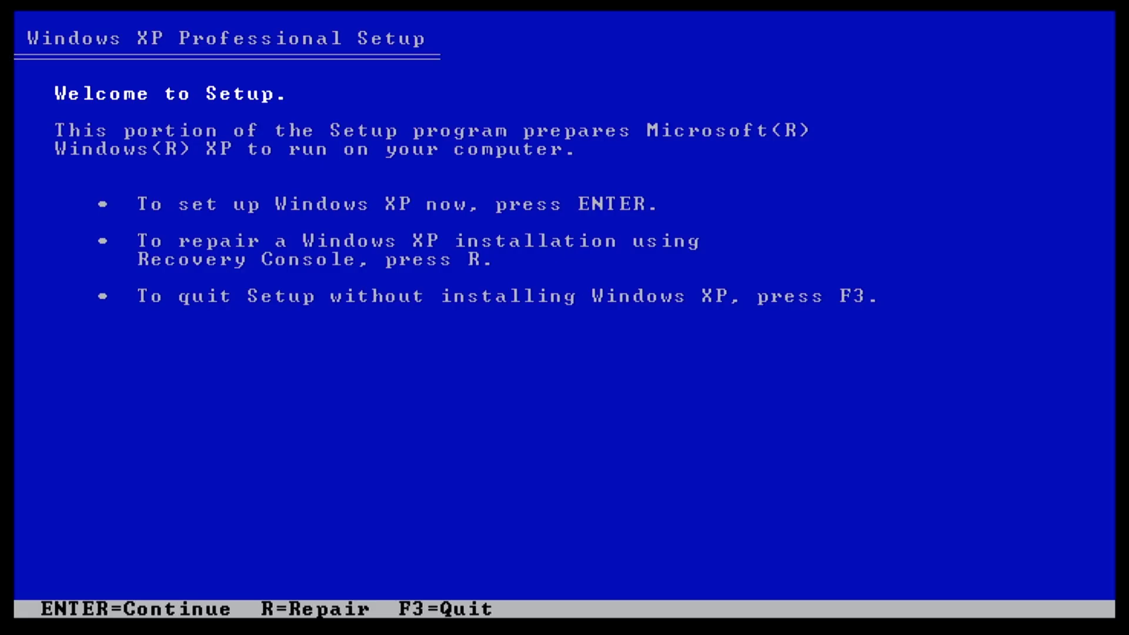
# Step: Agree to the licence and install on the unpartitioned space with a quick NTFS format
pyautogui.press('Return')
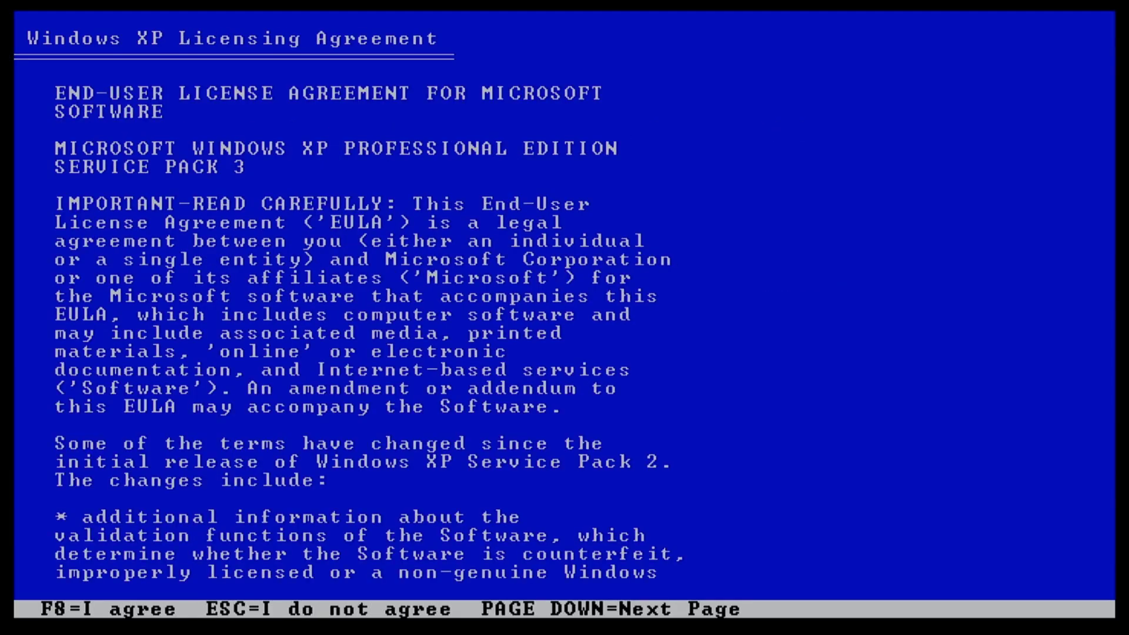
pyautogui.press('F8')
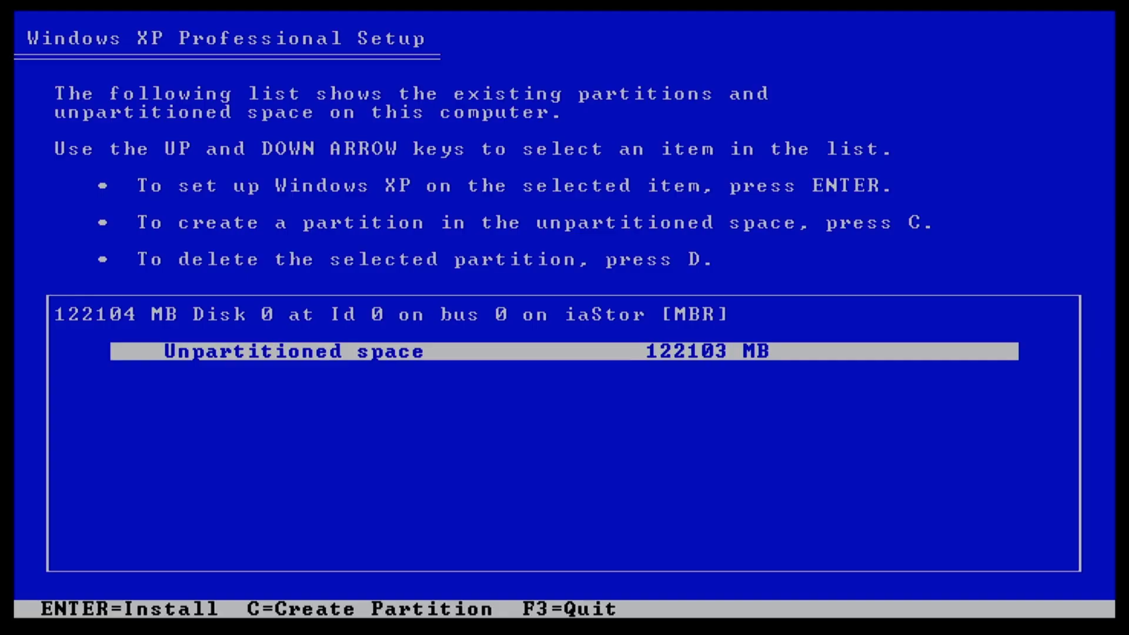
pyautogui.press('Return')
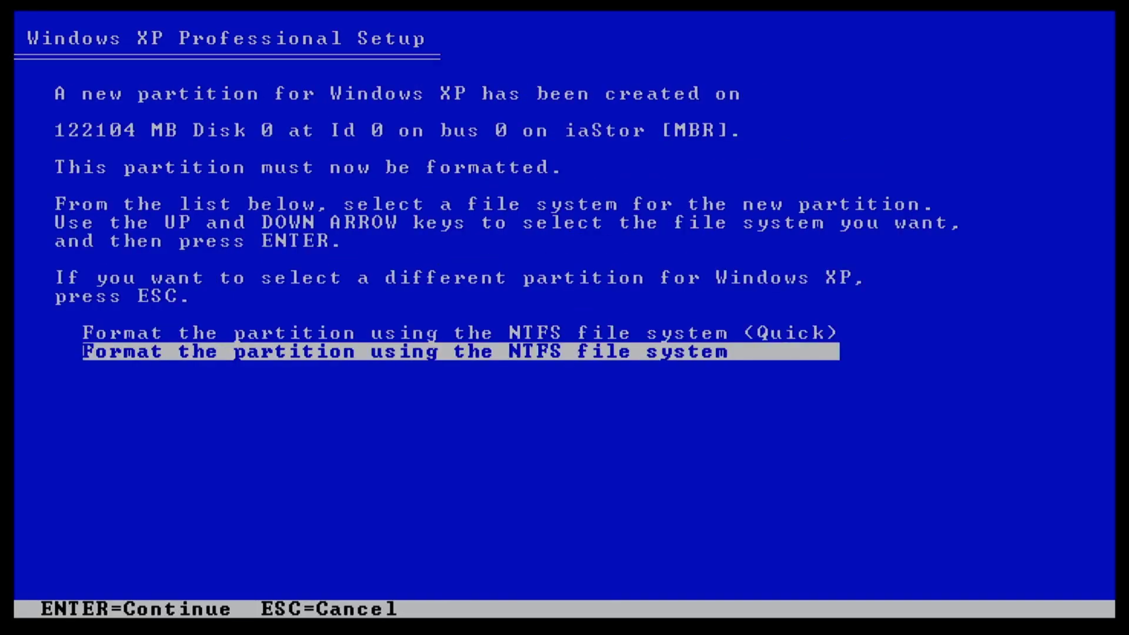
pyautogui.press('Up')
pyautogui.press('Return')
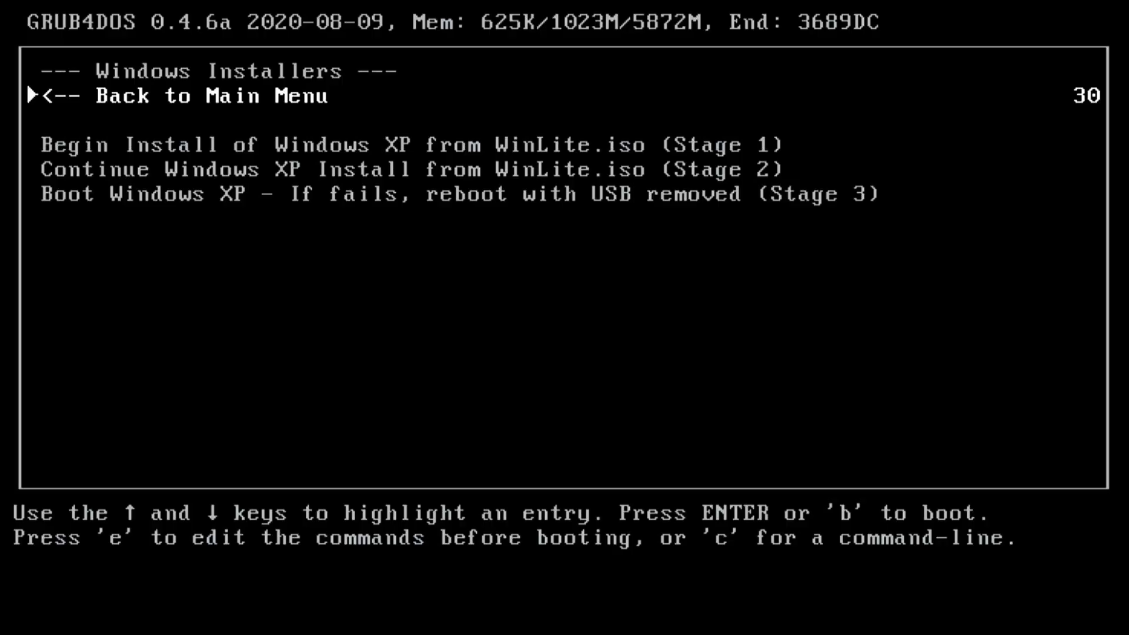
# Step: Select Continue Windows XP Install (Stage 2) in the Windows Installers menu and boot it
pyautogui.press('Down')
pyautogui.press('Down')
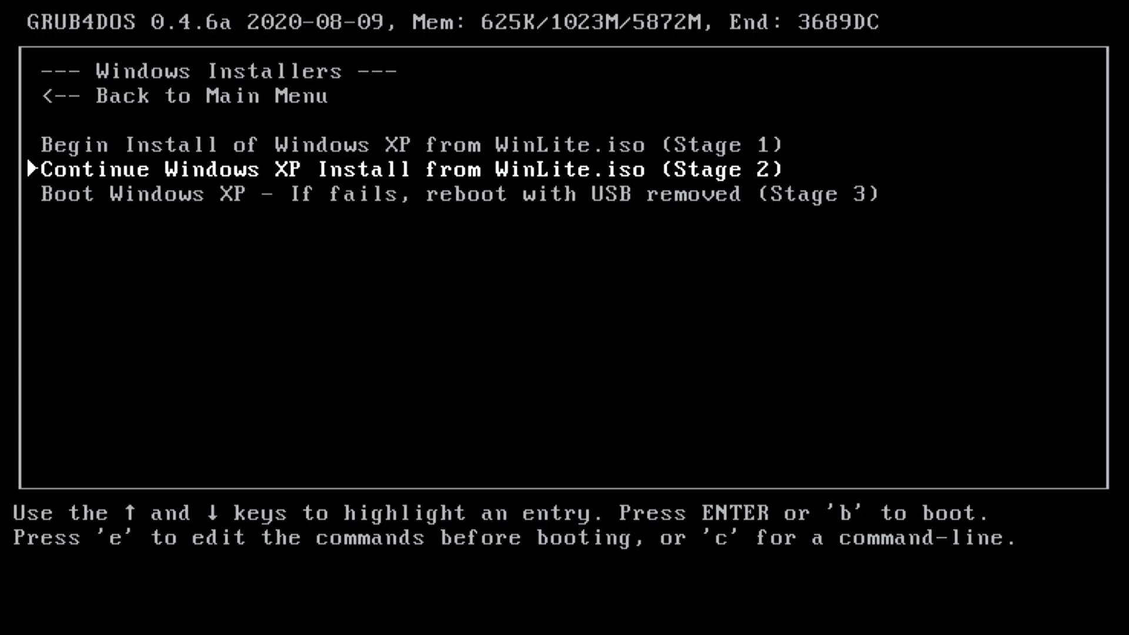
pyautogui.press('Return')
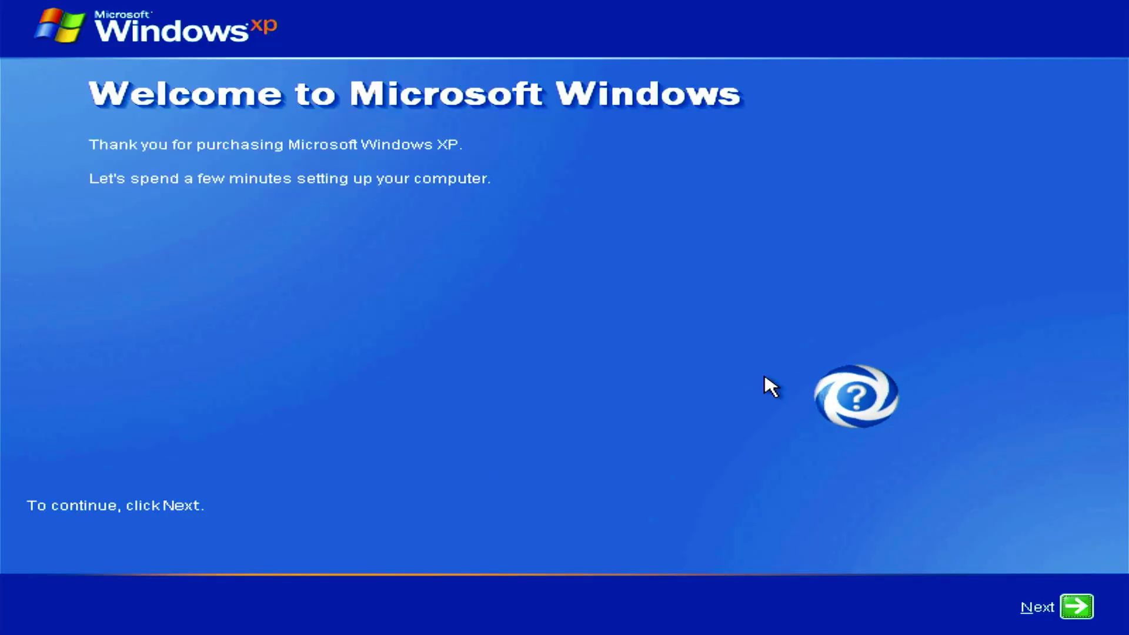
# Step: Decline Automatic Updates for now and create a single user account named 'admin'
pyautogui.press('Return')
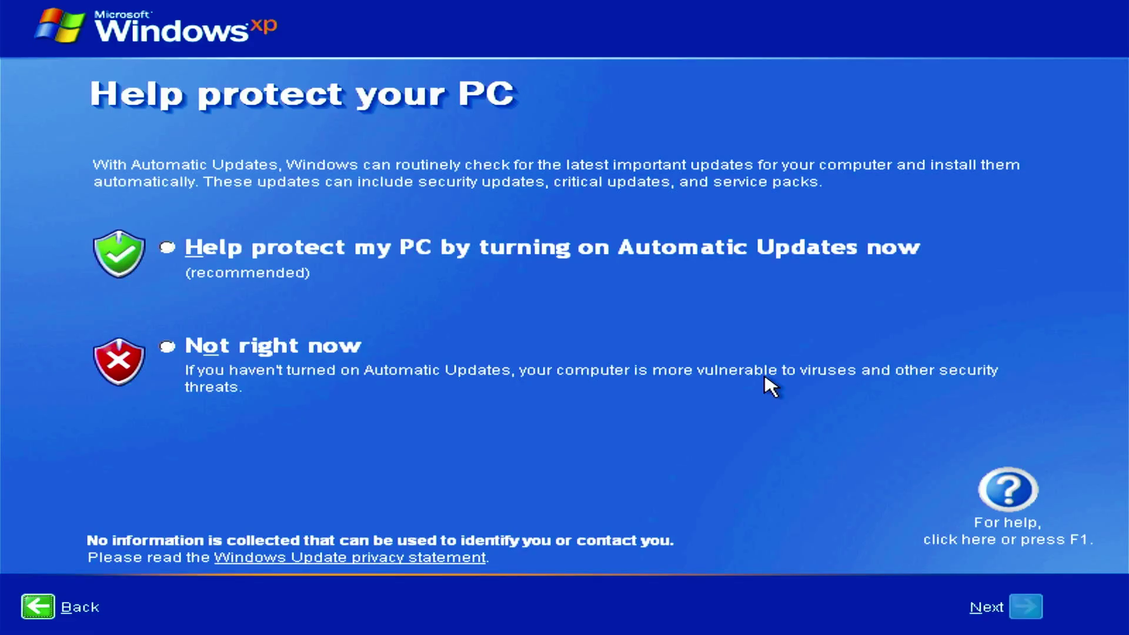
pyautogui.click(188, 347)
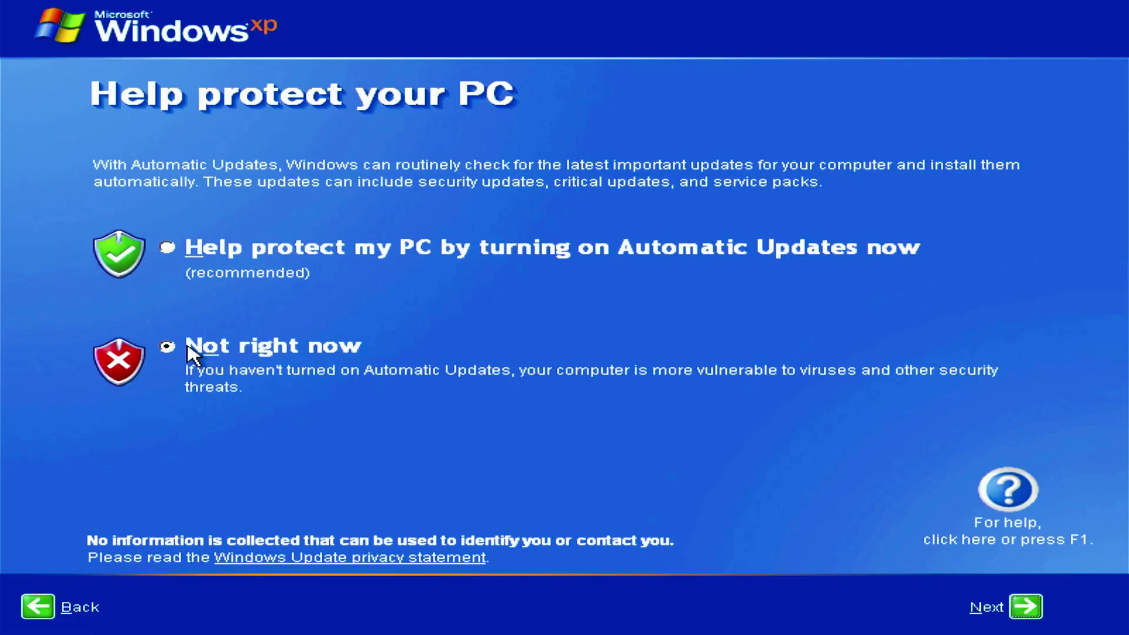
pyautogui.press('Return')
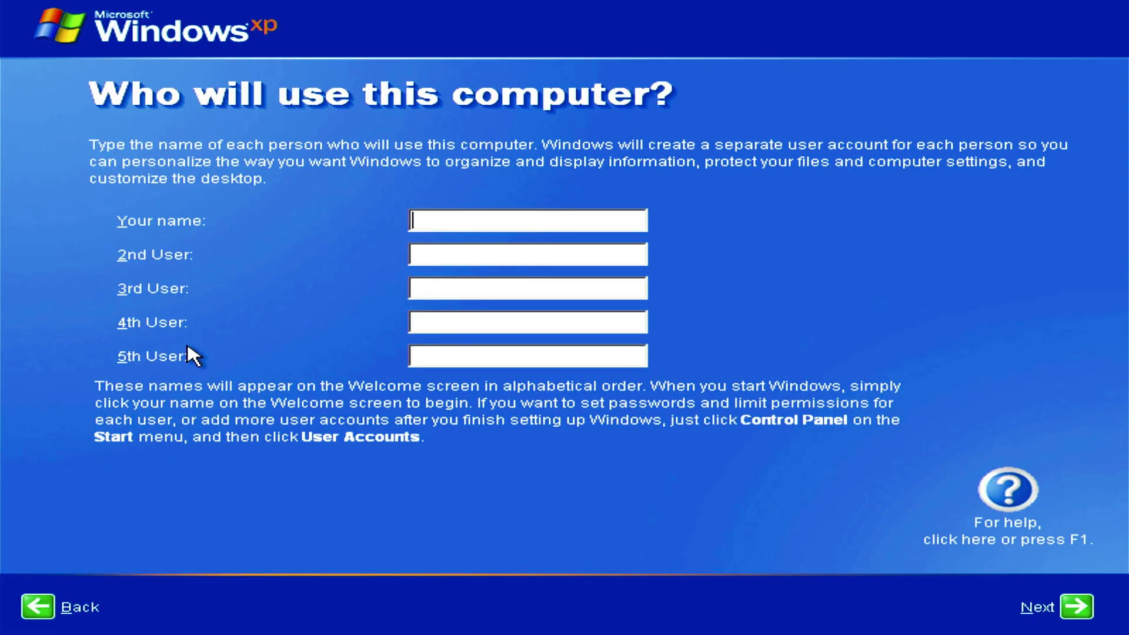
pyautogui.write('admin')
pyautogui.press('Return')
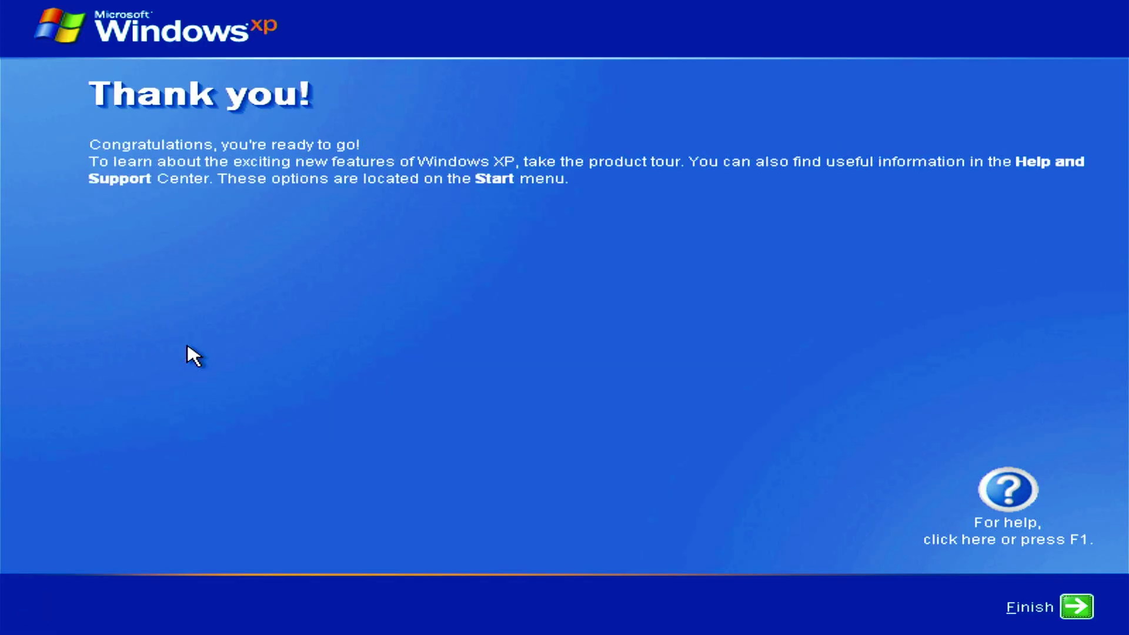